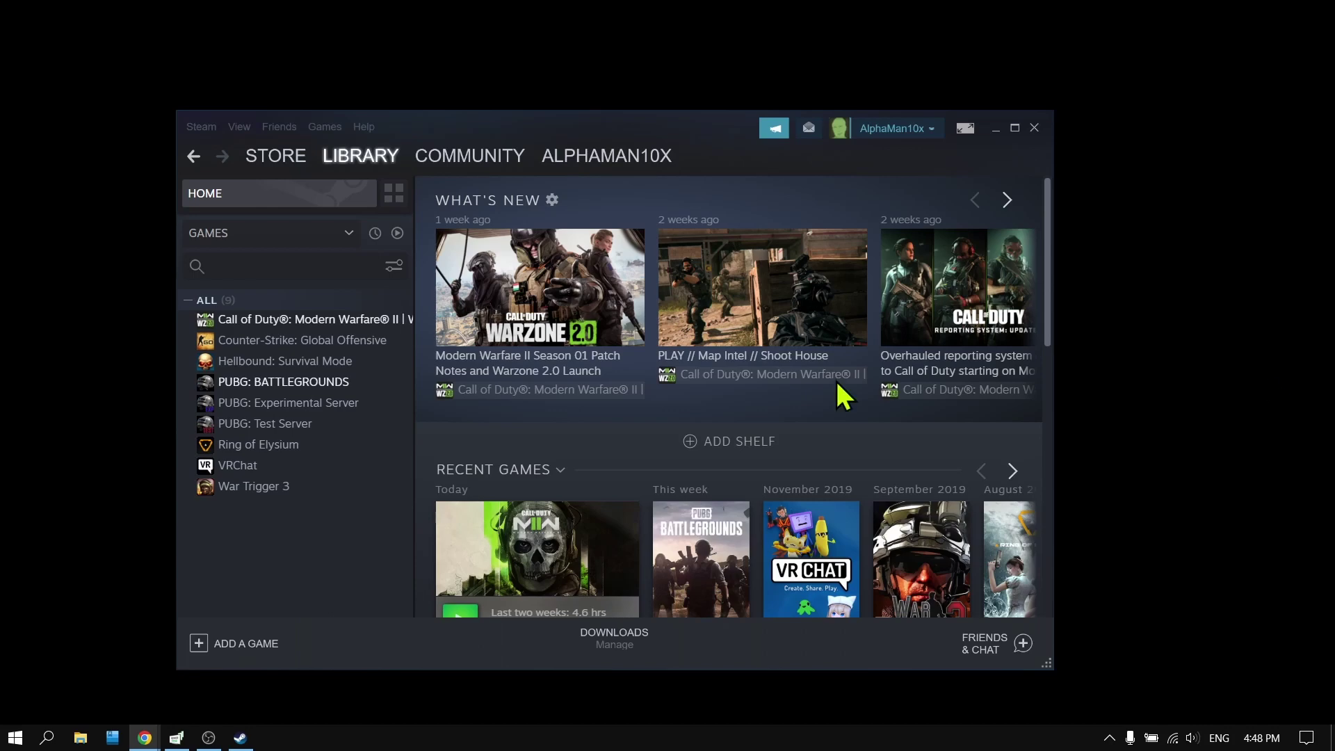
View the local files options in the properties of Call of Duty: Modern Warfare II | Warzone 2.0, including the game file integrity check.
{"action": "right_click", "coordinate": [281, 329]}
{"action": "mouse_move", "coordinate": [295, 384]}
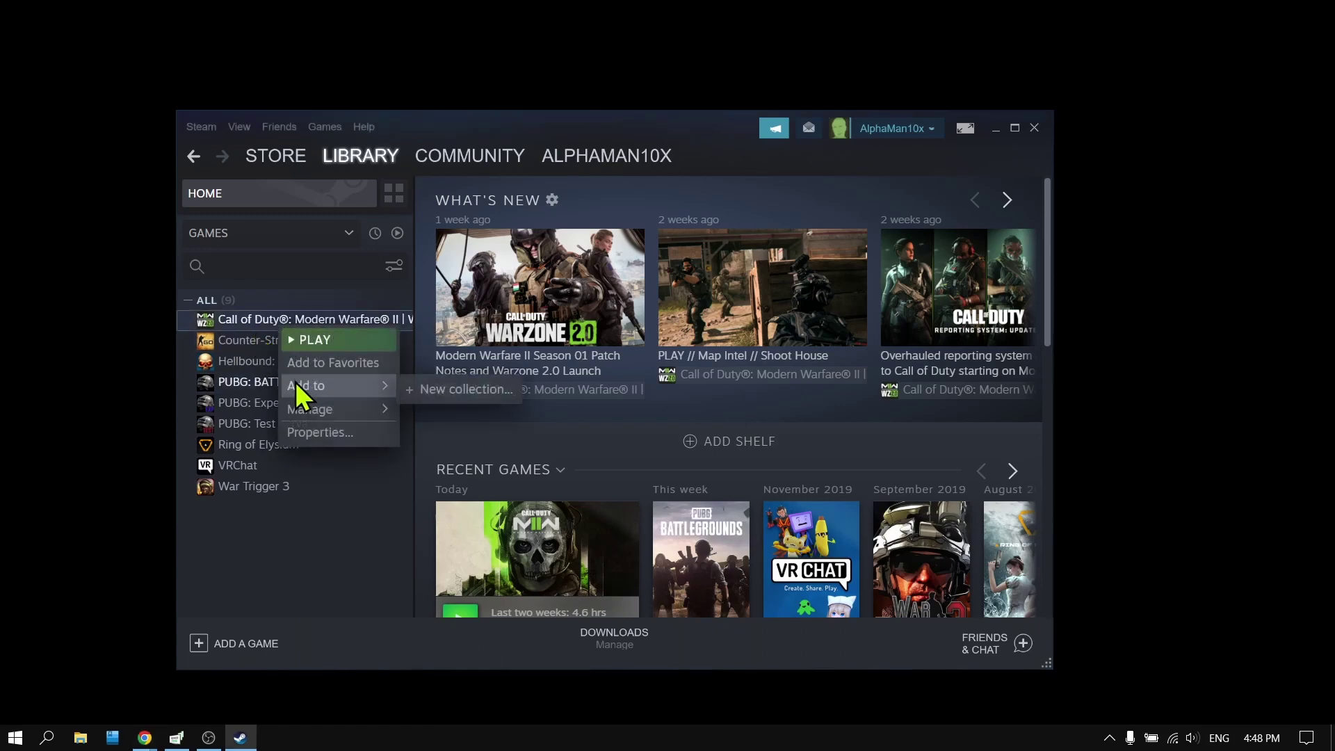
{"action": "left_click", "coordinate": [315, 429]}
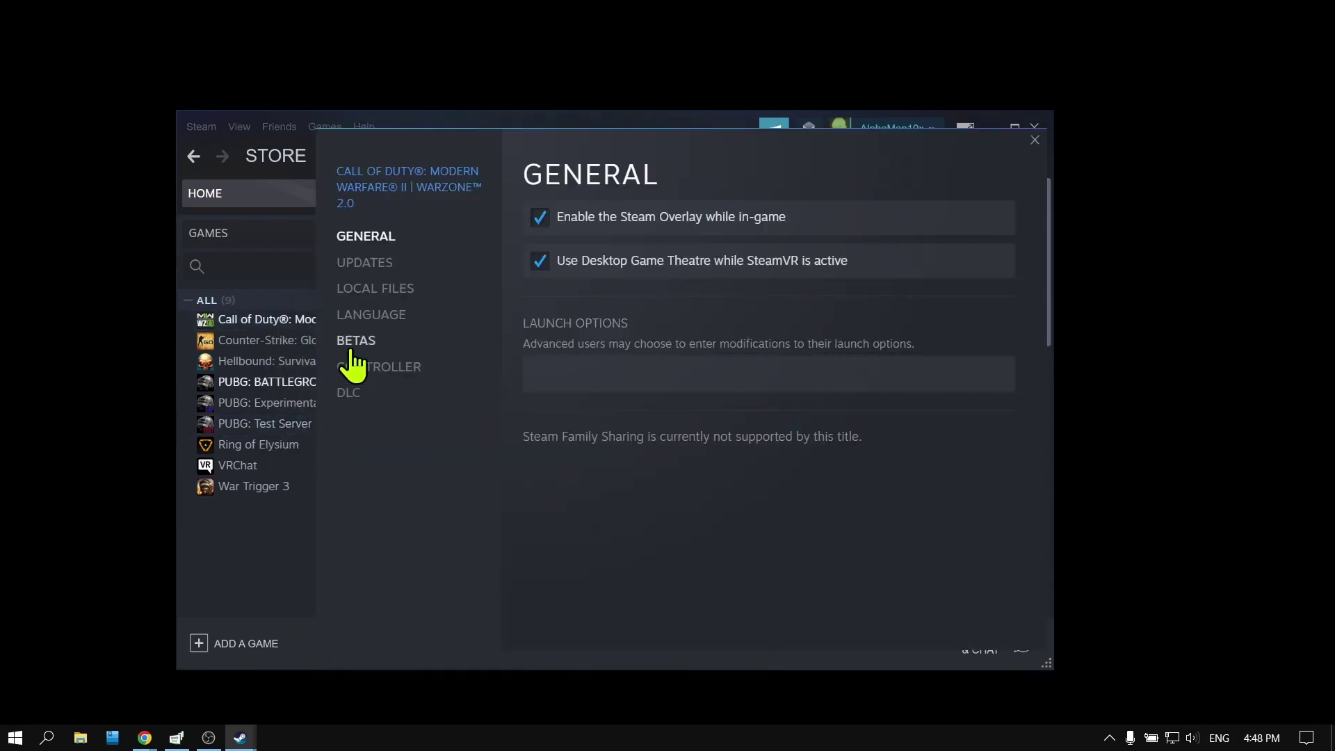
{"action": "left_click", "coordinate": [376, 291]}
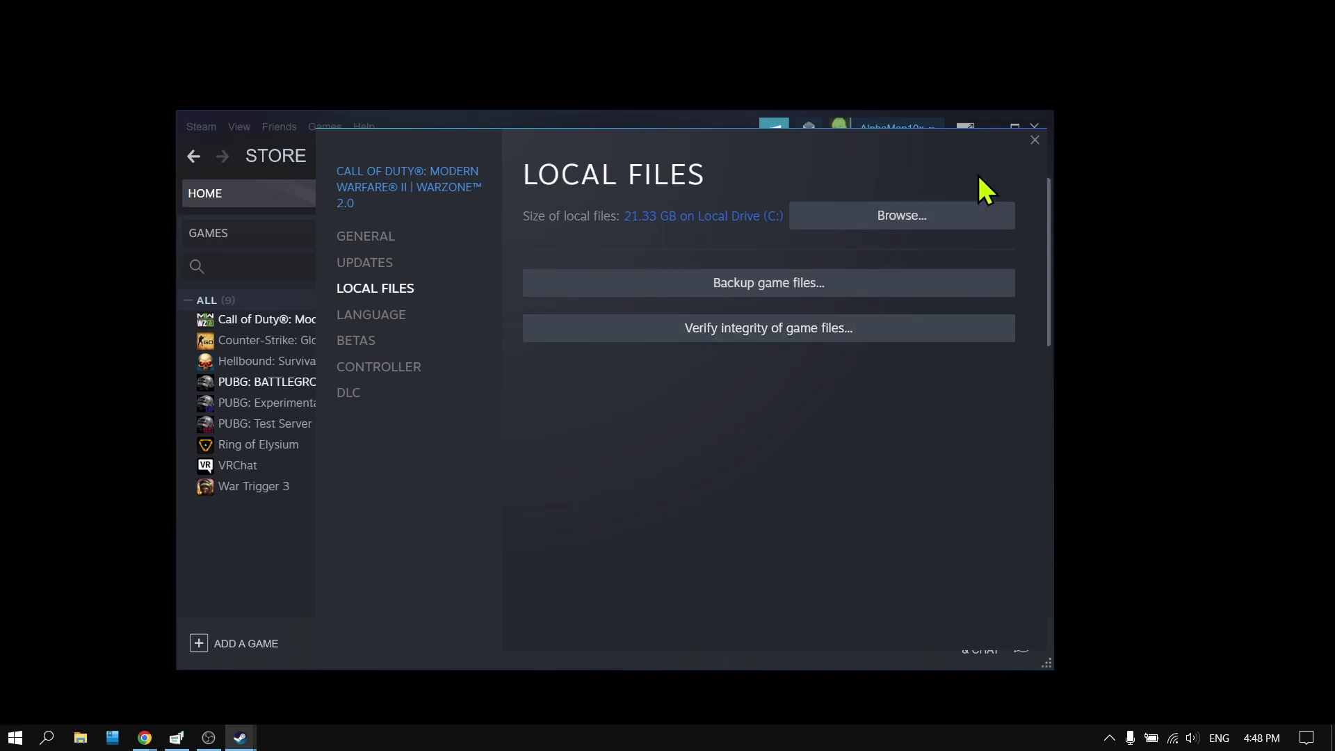
{"action": "left_click", "coordinate": [1033, 141]}
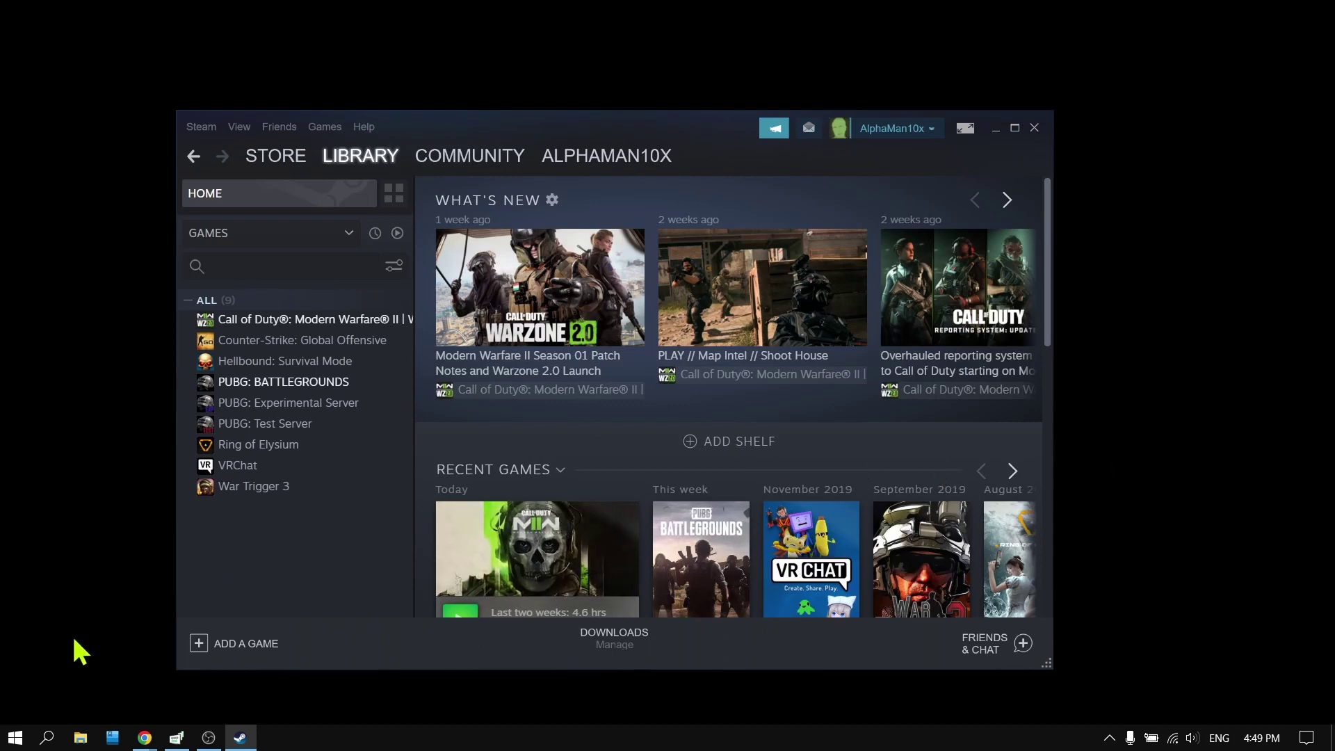
Search Windows for "control panel" and open the Network and Sharing Center from its Network and Internet settings.
{"action": "left_click", "coordinate": [59, 742]}
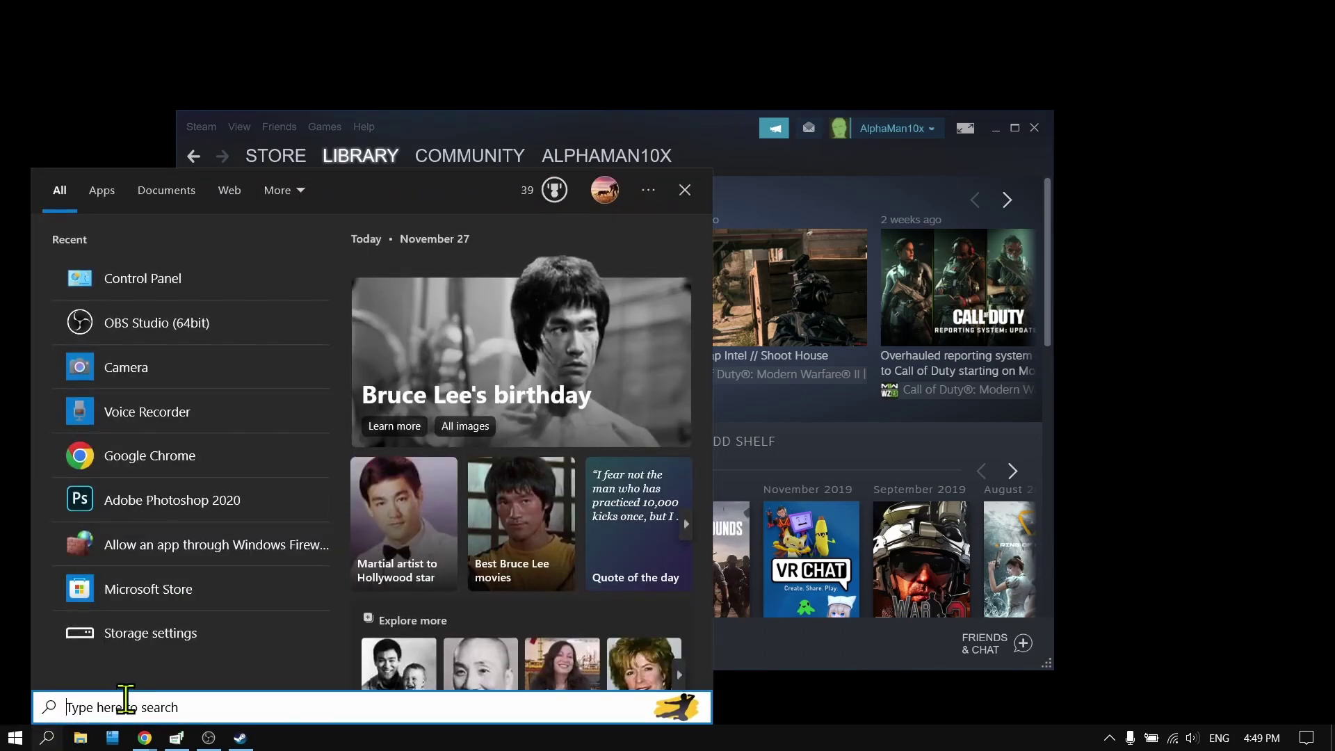
{"action": "type", "text": "cont"}
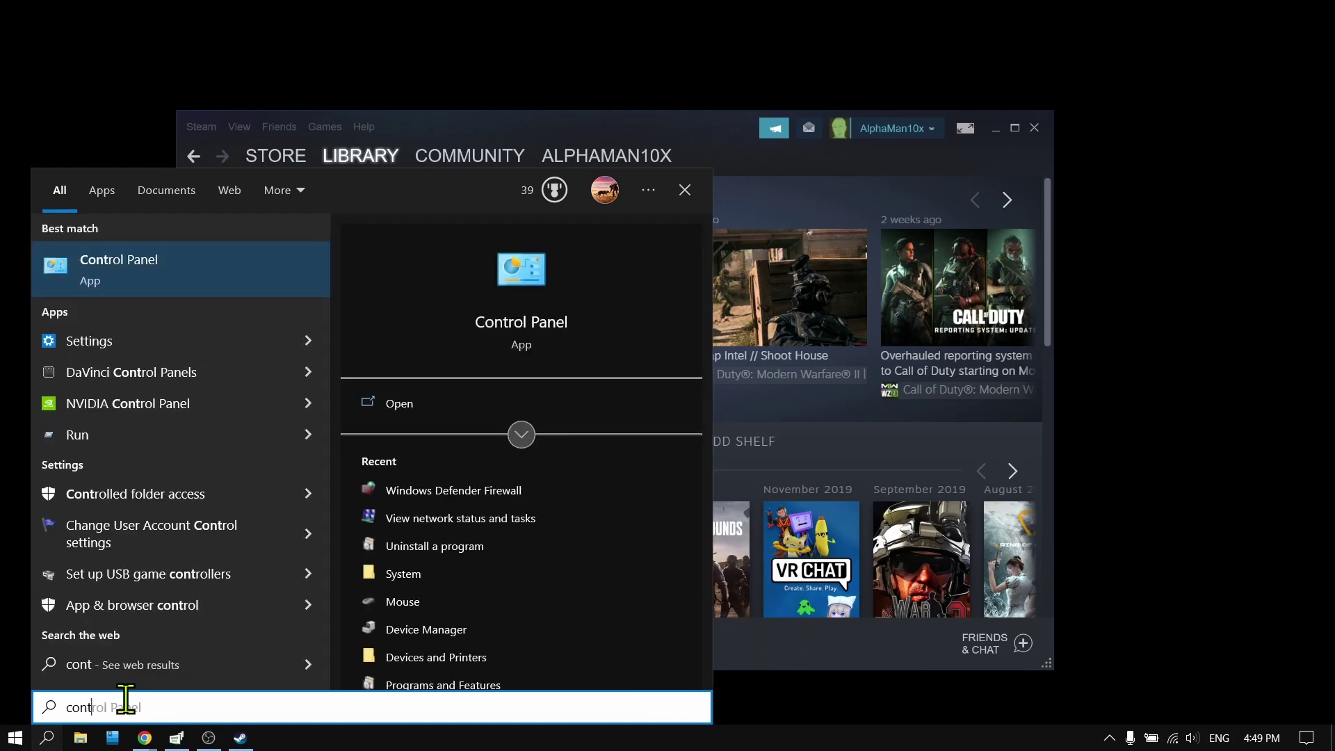
{"action": "type", "text": "rol panel"}
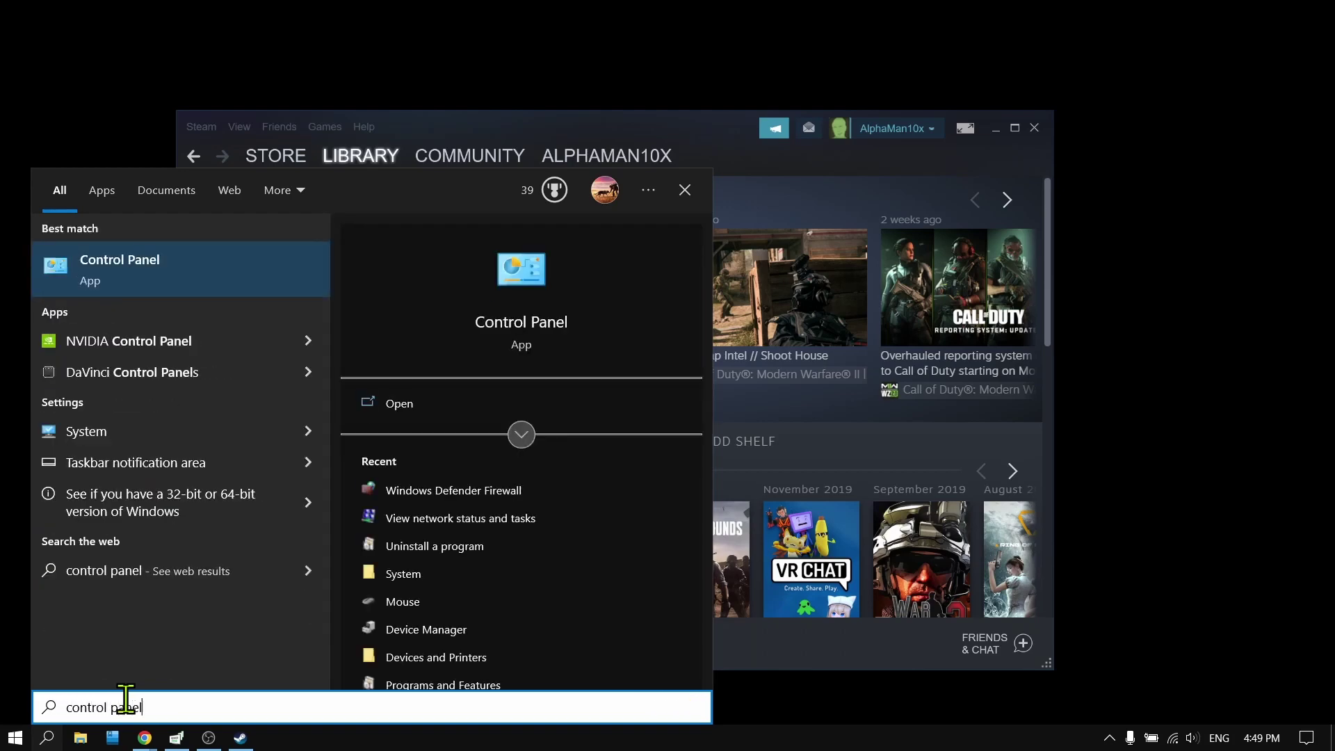
{"action": "left_click", "coordinate": [150, 292]}
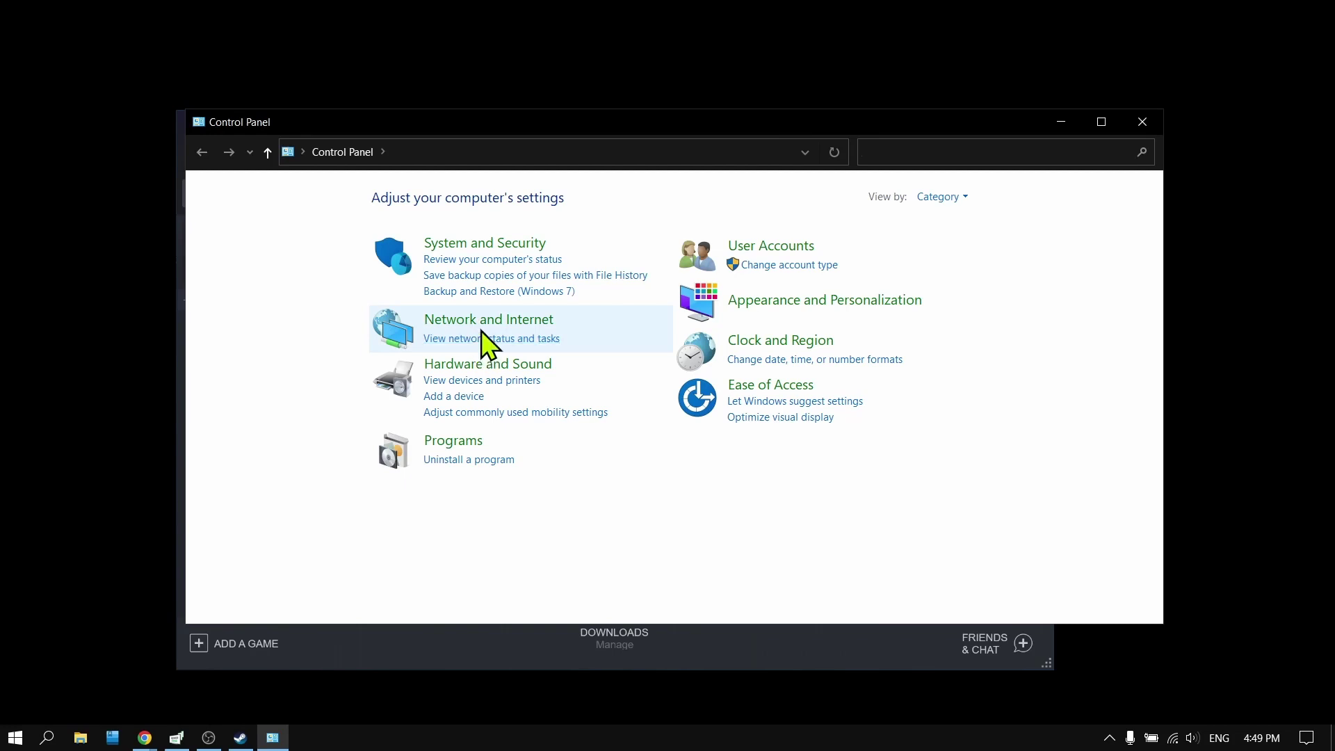
{"action": "left_click", "coordinate": [480, 324]}
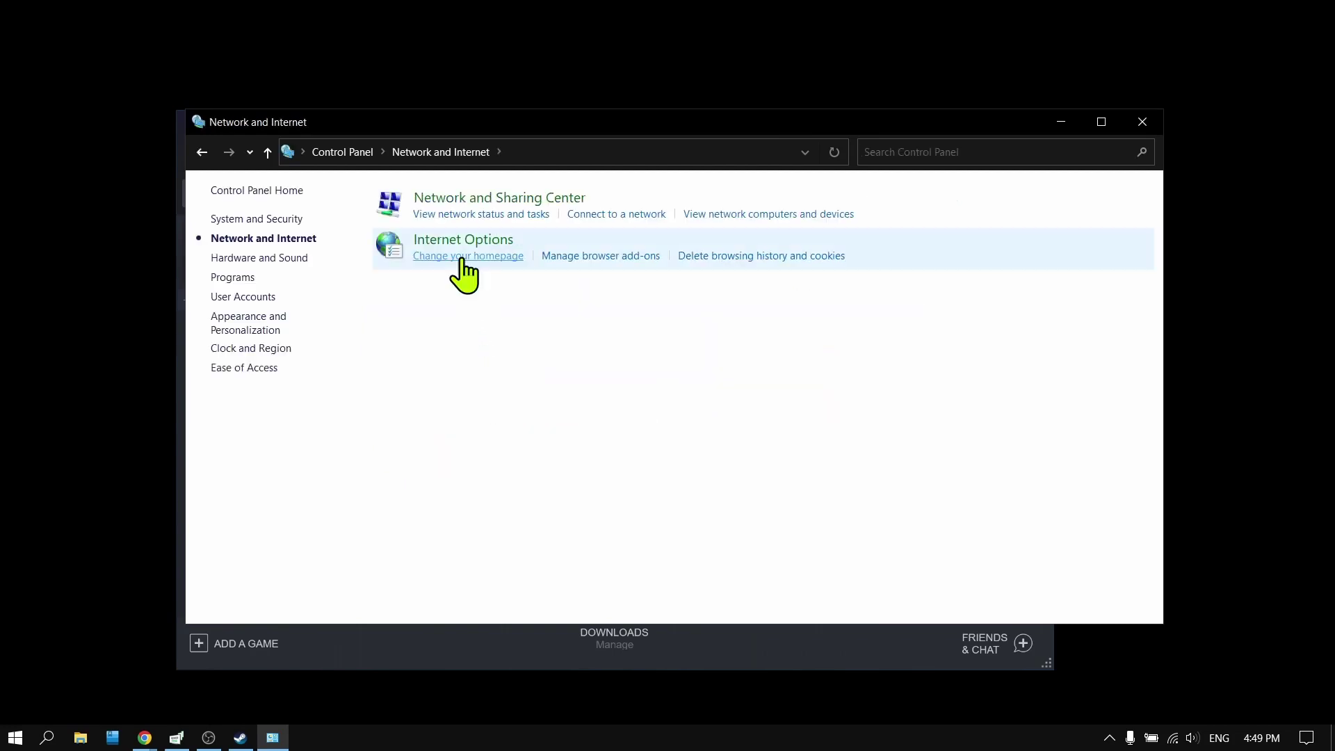
{"action": "left_click", "coordinate": [451, 216]}
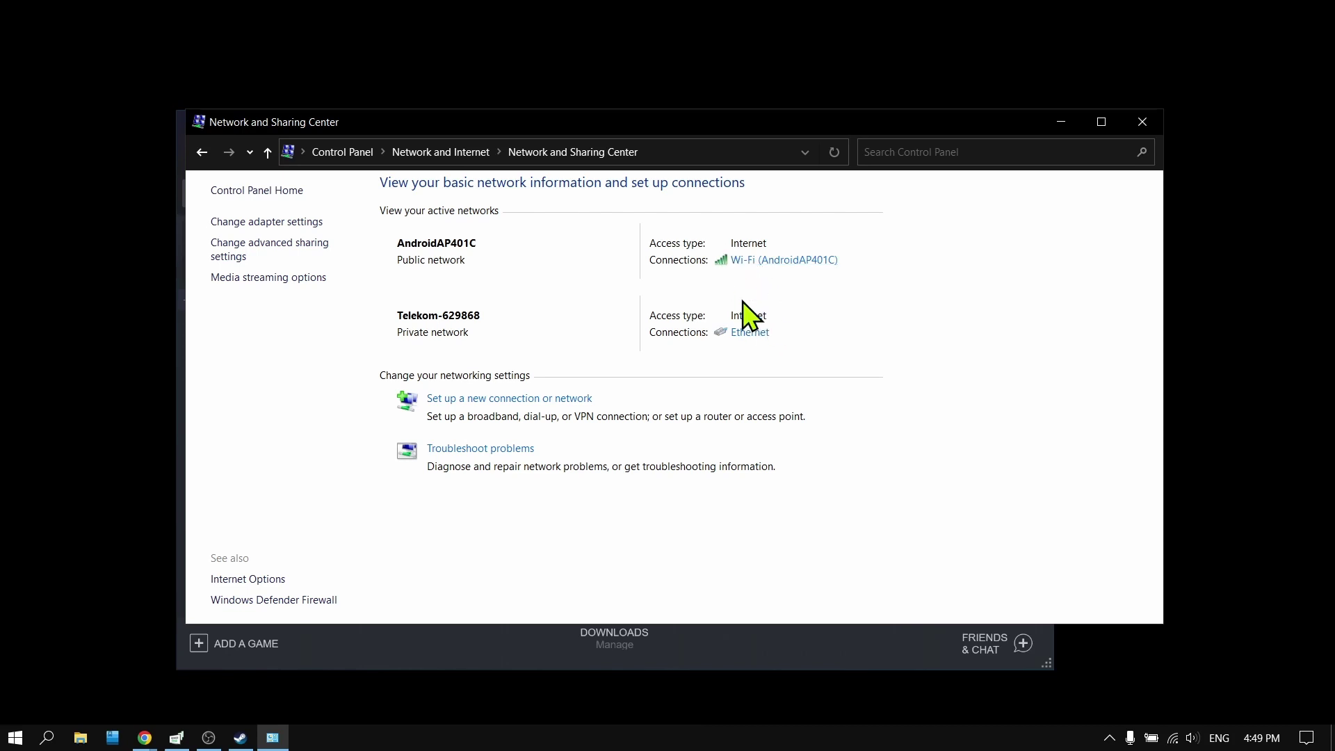
Open the Internet Protocol Version 4 (TCP/IPv4) properties of the active Wi-Fi connection.
{"action": "left_click", "coordinate": [739, 261]}
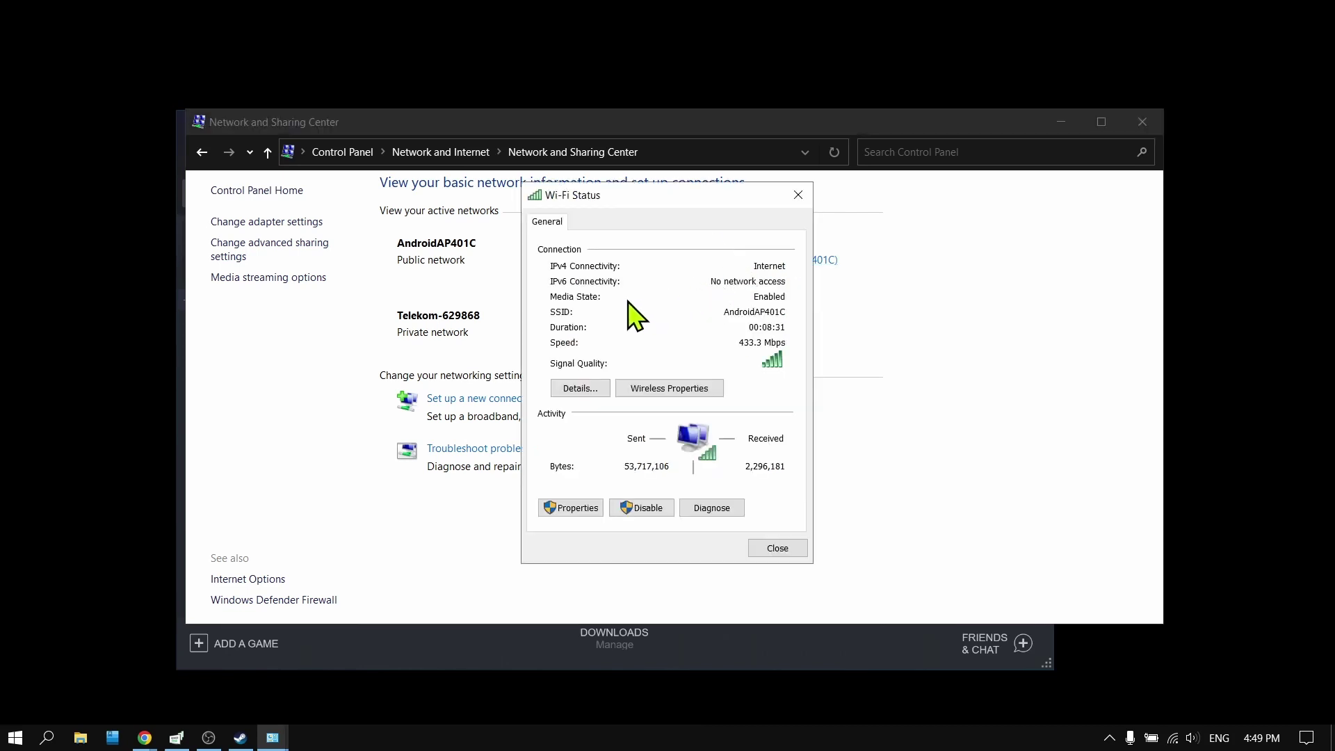
{"action": "left_click", "coordinate": [597, 515]}
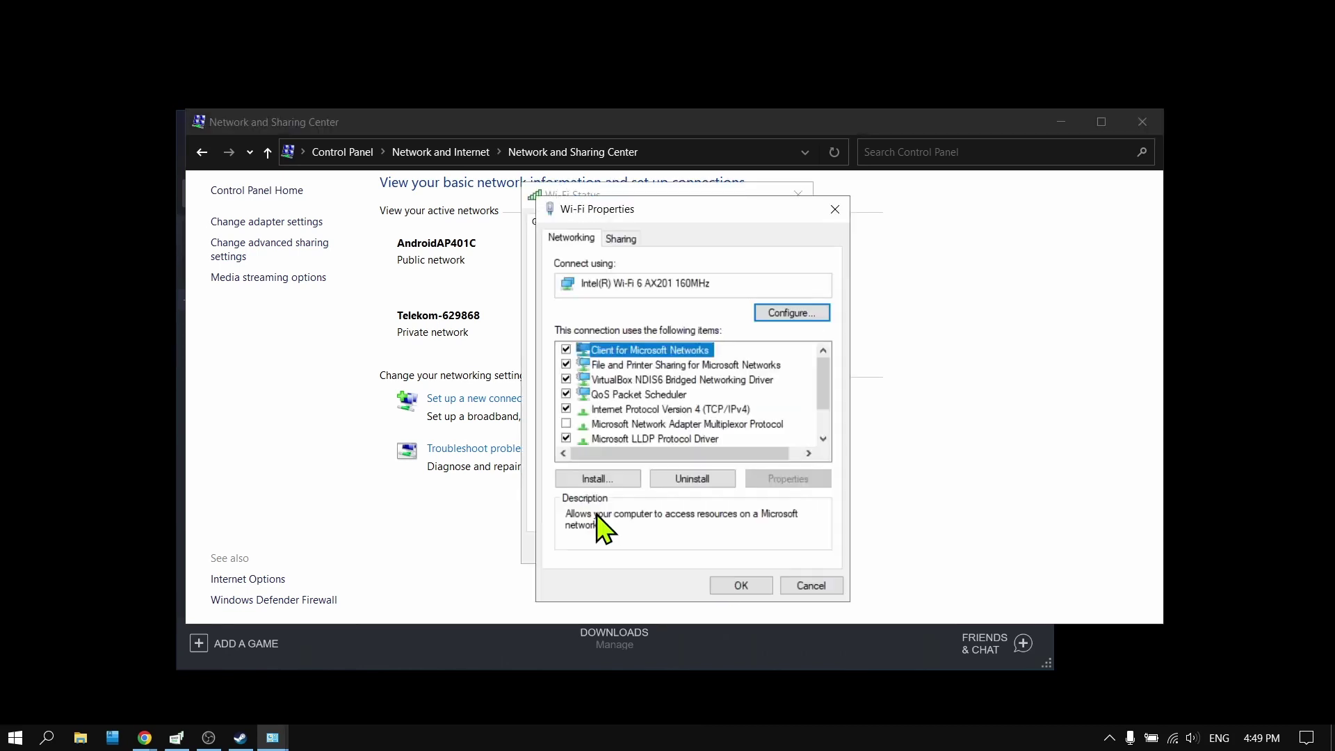
{"action": "left_click", "coordinate": [667, 410]}
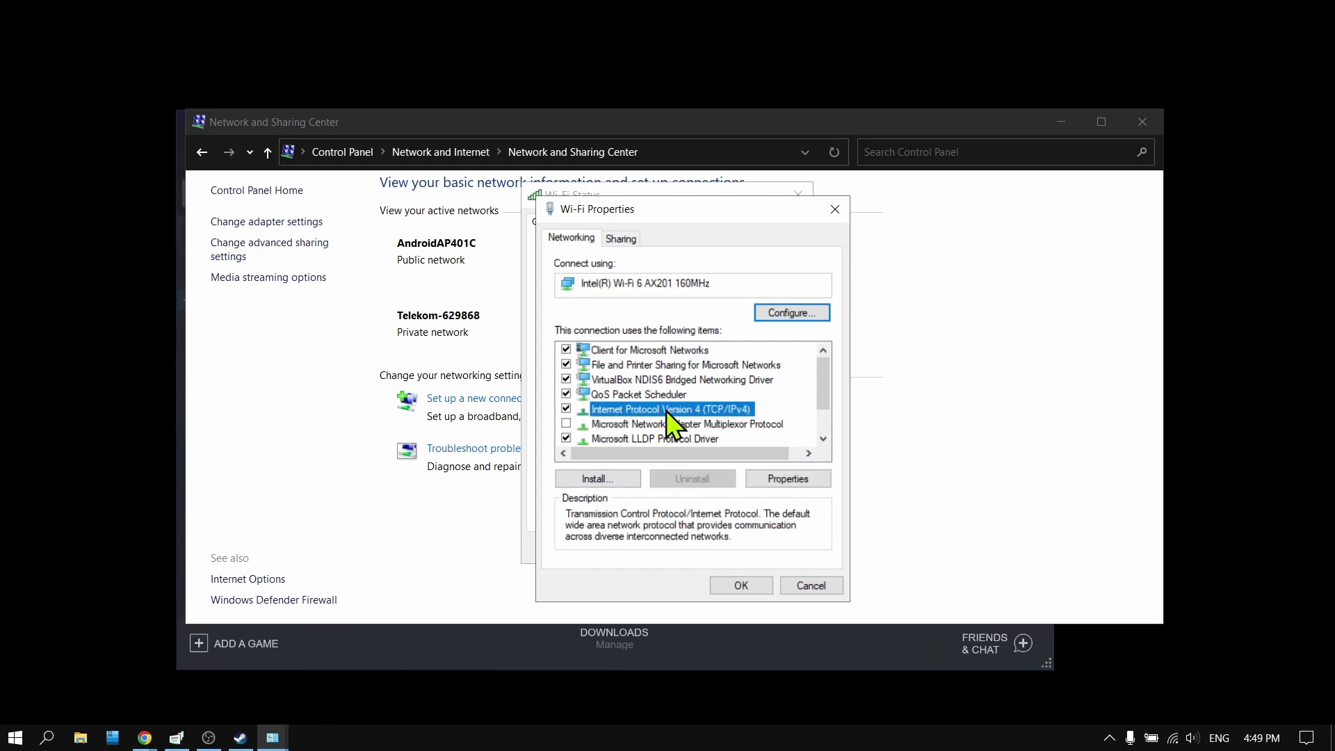
{"action": "left_click", "coordinate": [770, 482]}
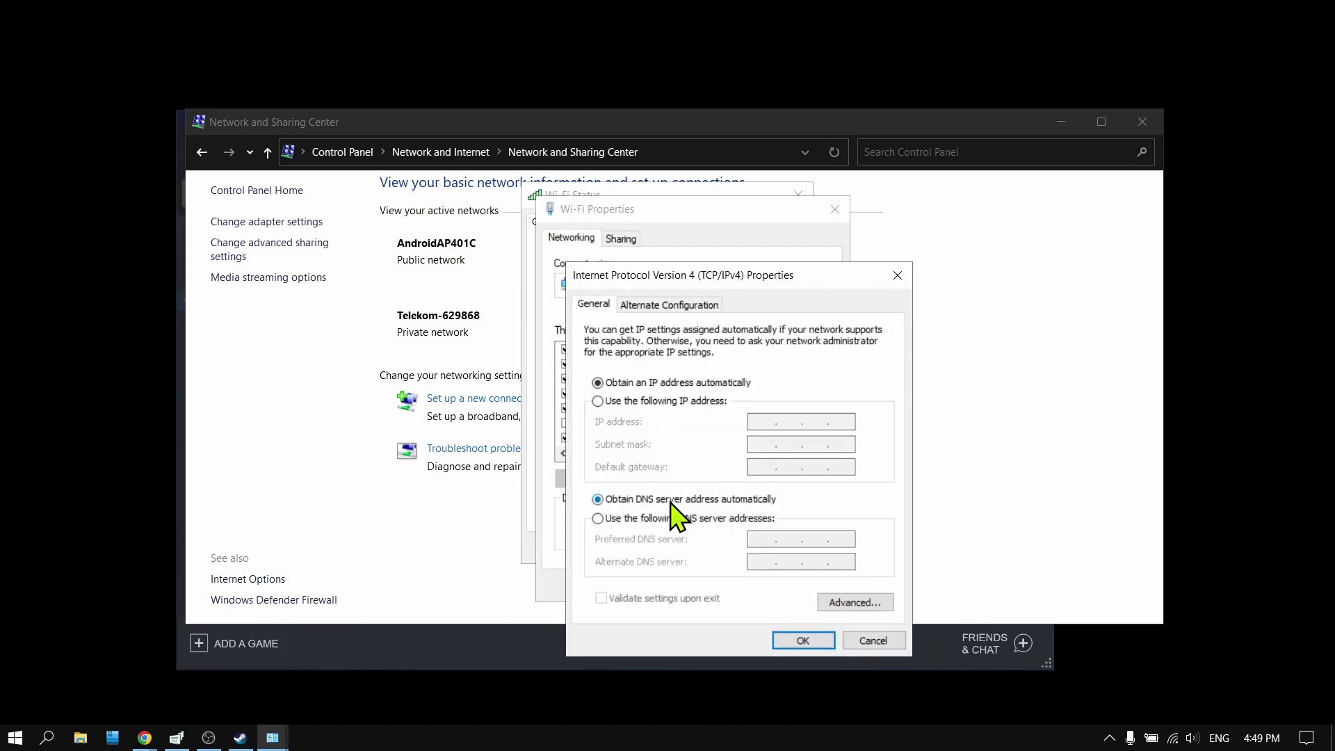
Switch the IPv4 settings to manual DNS server addresses and set the preferred DNS server to 1.1.1.1.
{"action": "left_click", "coordinate": [634, 520]}
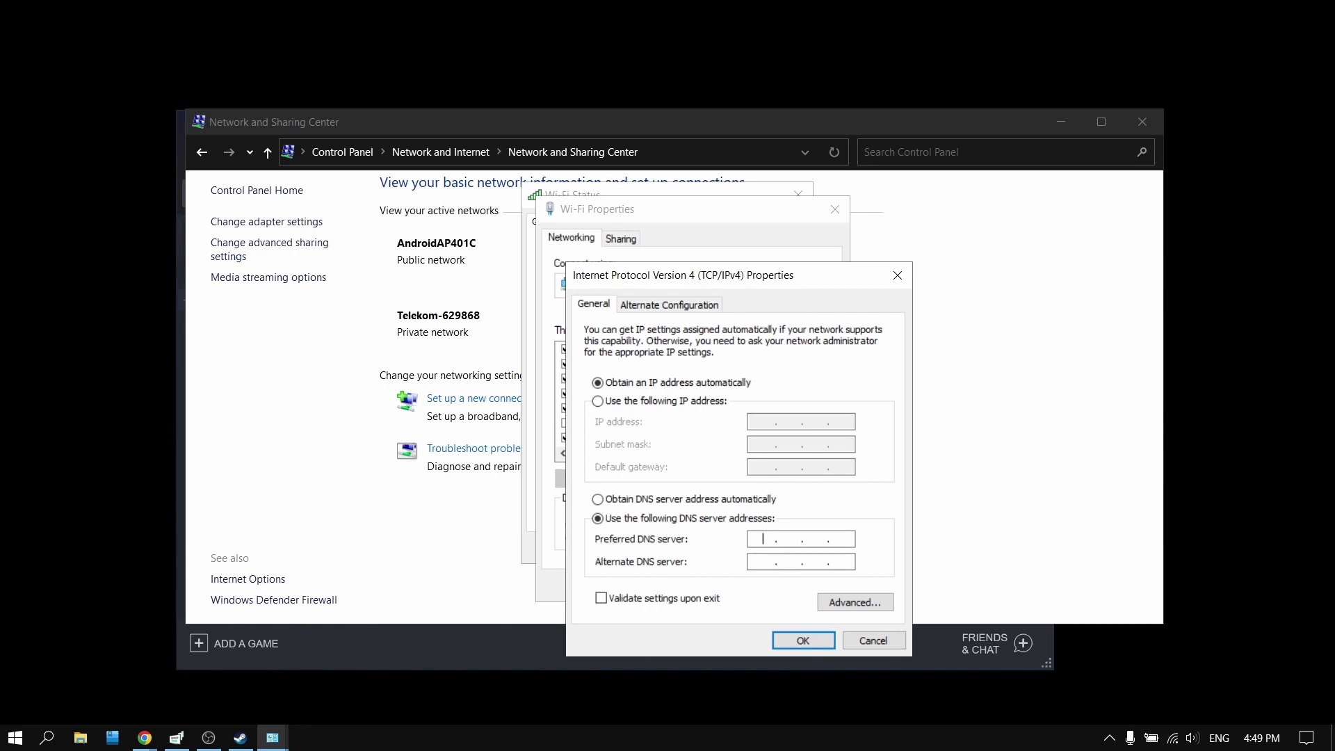
{"action": "key", "text": "alt+Tab"}
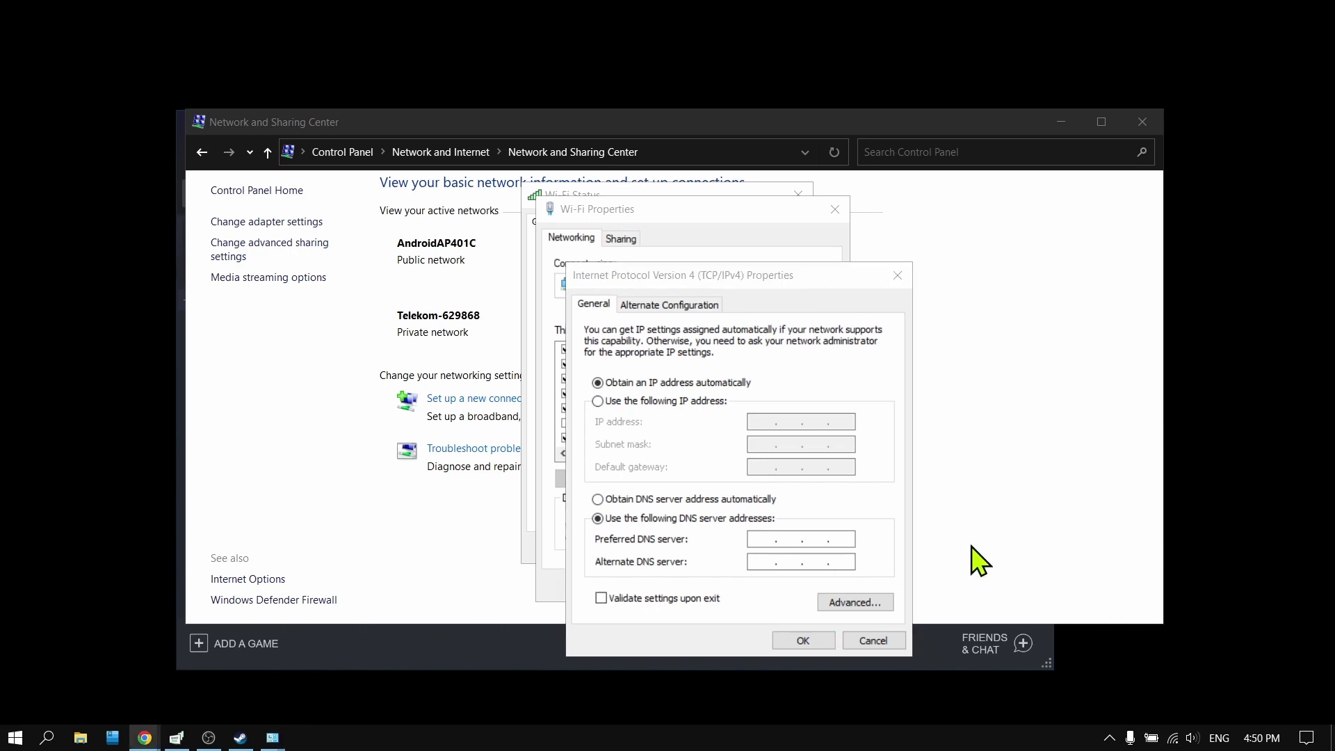
{"action": "left_click", "coordinate": [769, 546]}
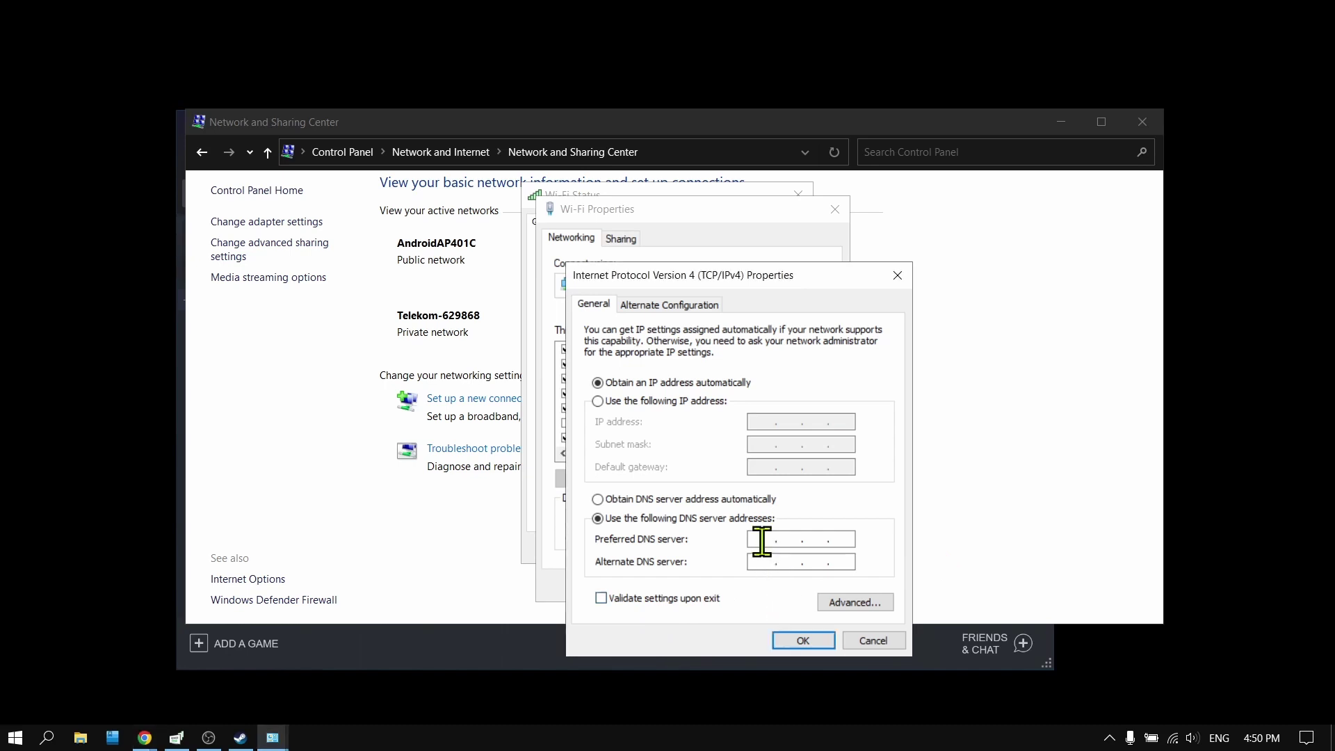
{"action": "type", "text": "1.1.1.1"}
{"action": "key", "text": "alt+Tab"}
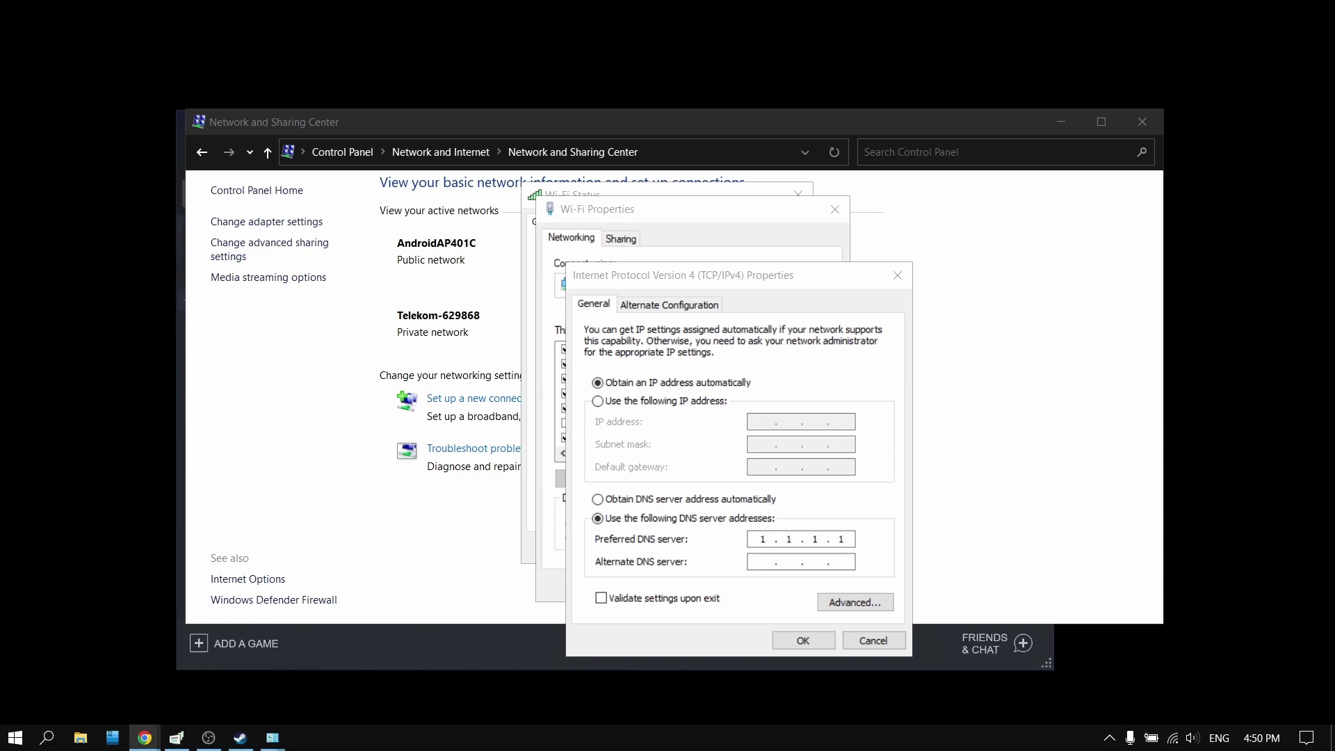
Set the alternate DNS server to 8.8.4.4, then save the IPv4 settings and close the Wi-Fi dialogs.
{"action": "left_click", "coordinate": [768, 563]}
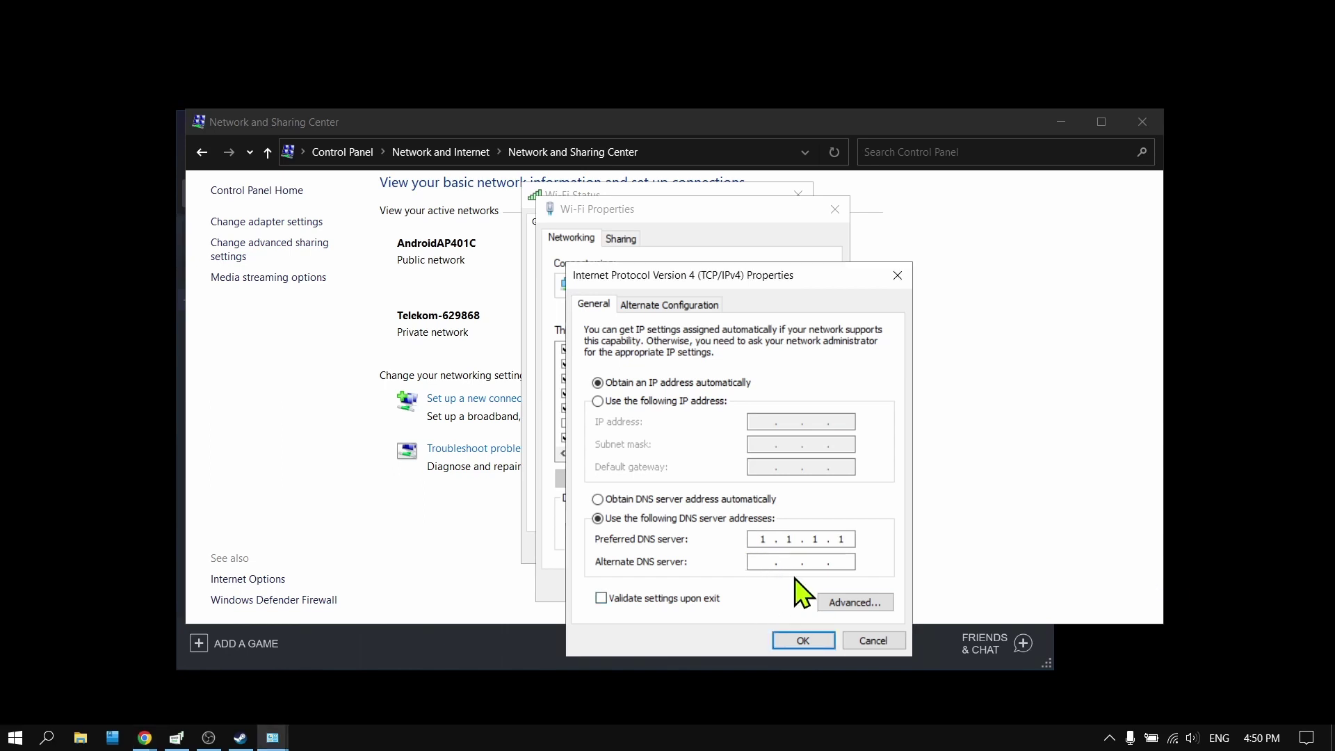
{"action": "type", "text": "88"}
{"action": "key", "text": "BackSpace"}
{"action": "type", "text": ".8.4.4"}
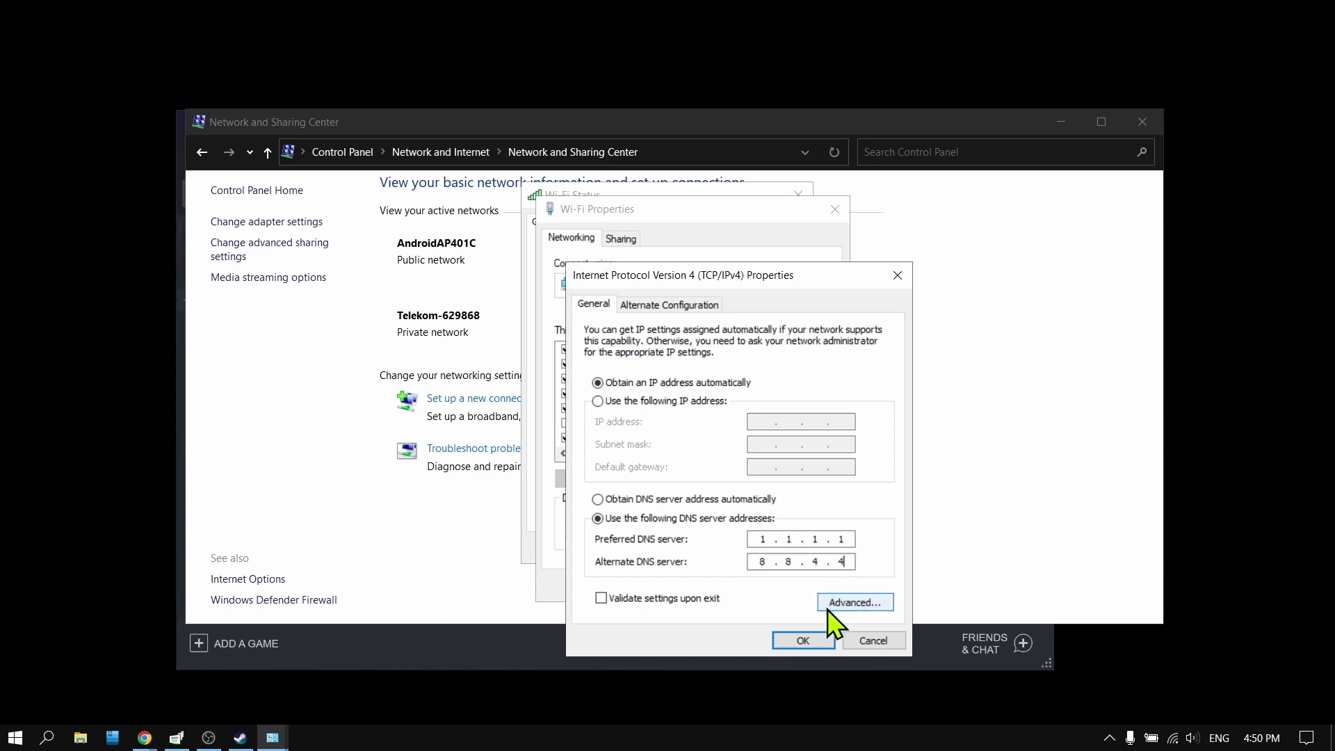
{"action": "left_click", "coordinate": [804, 640]}
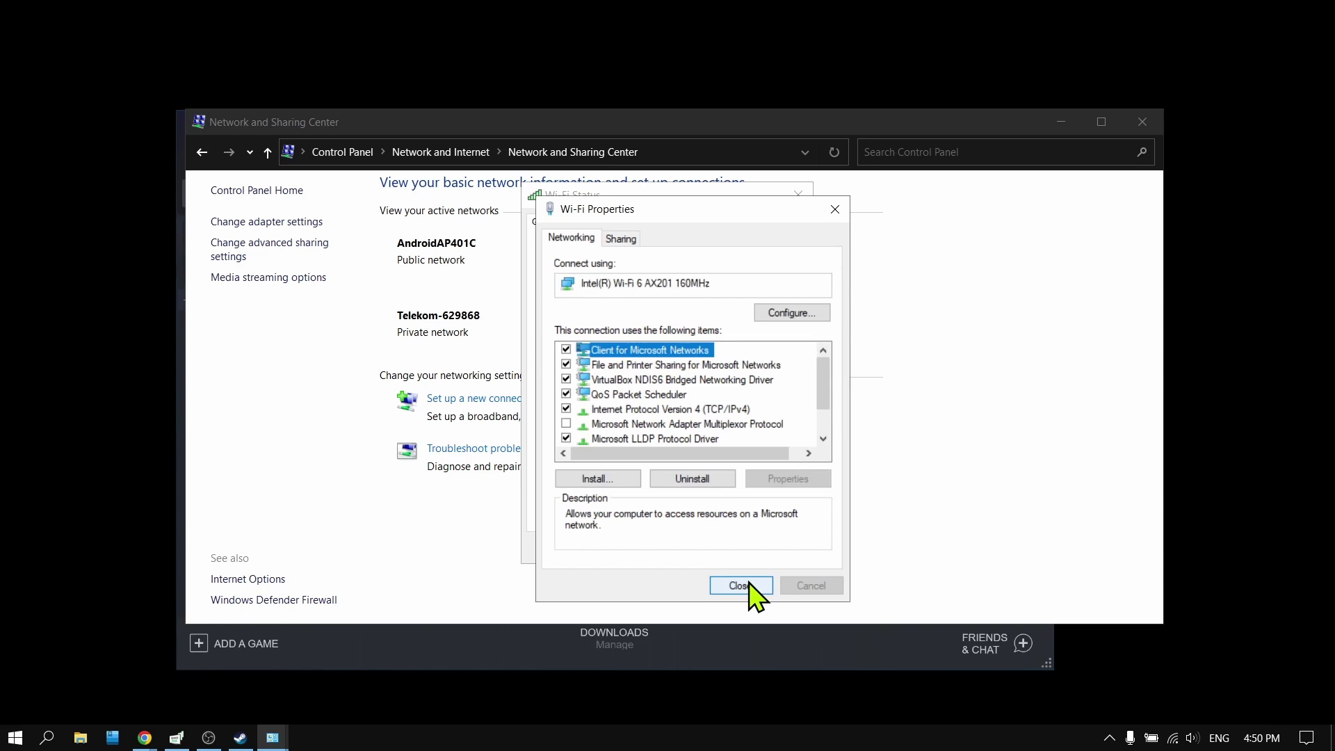
{"action": "left_click", "coordinate": [749, 584]}
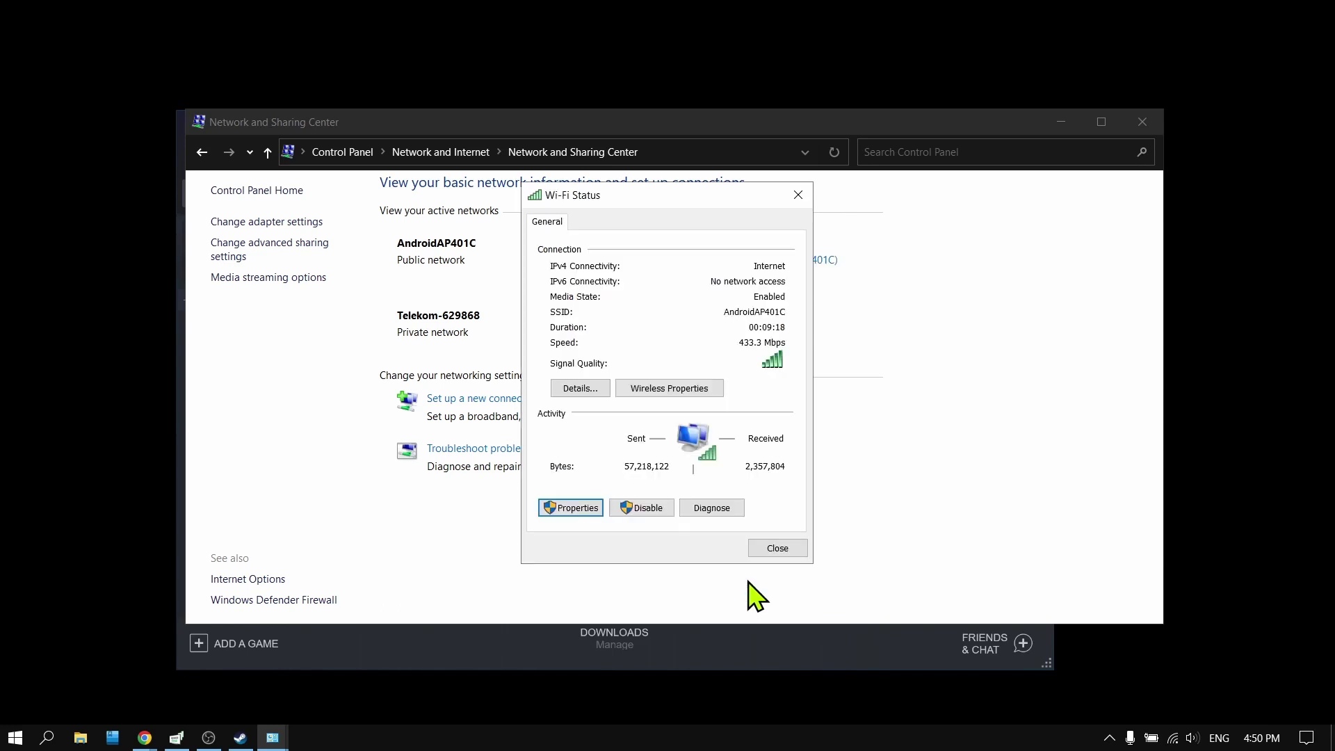
{"action": "left_click", "coordinate": [776, 548]}
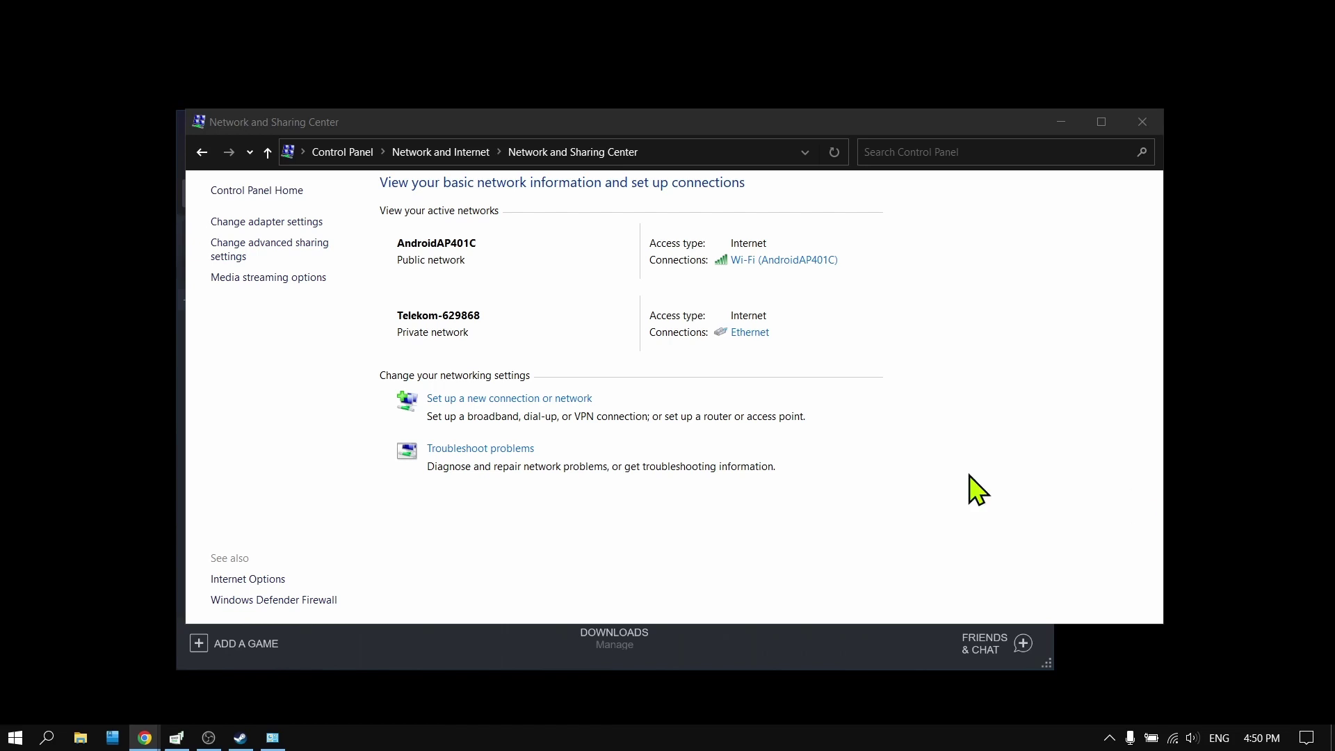
Open the Windows Defender Firewall list of allowed apps under System and Security and unlock its settings for changes.
{"action": "left_click", "coordinate": [362, 162]}
{"action": "left_click", "coordinate": [362, 160]}
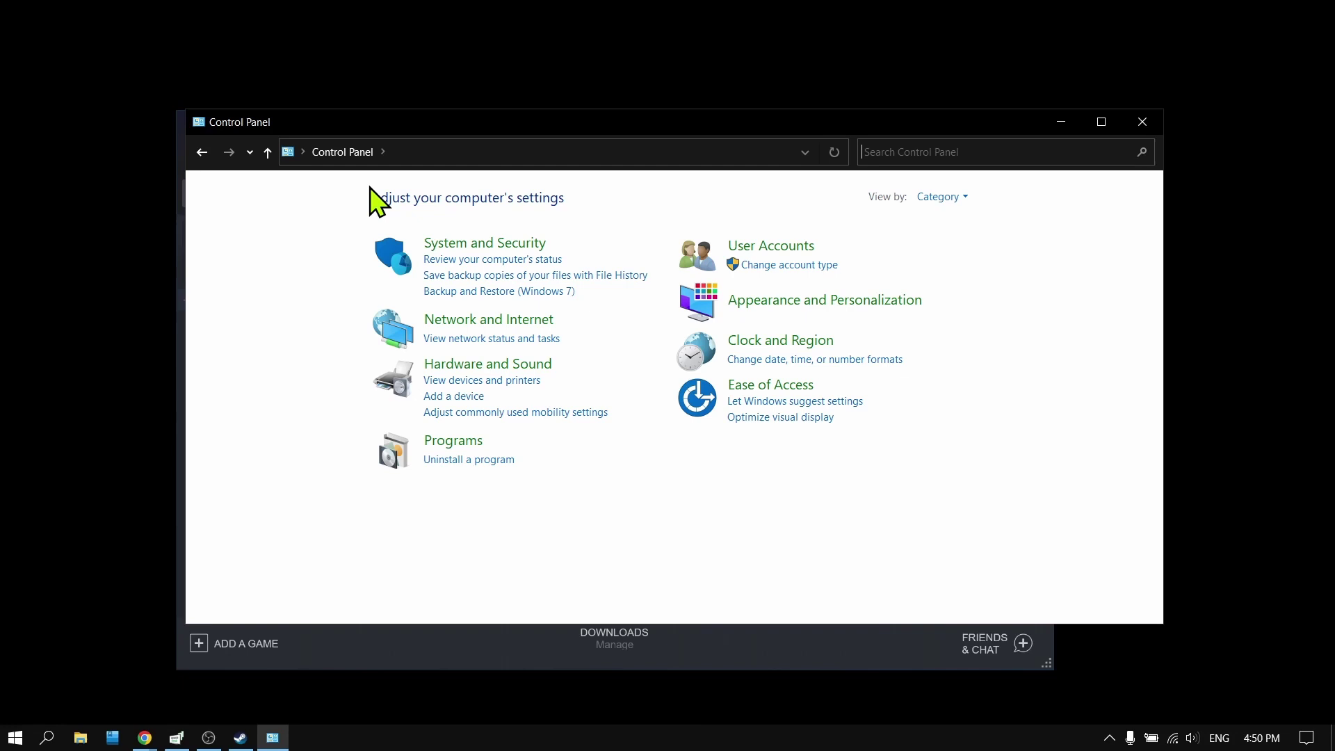
{"action": "key", "text": "ctrl+f"}
{"action": "key", "text": "alt+Tab"}
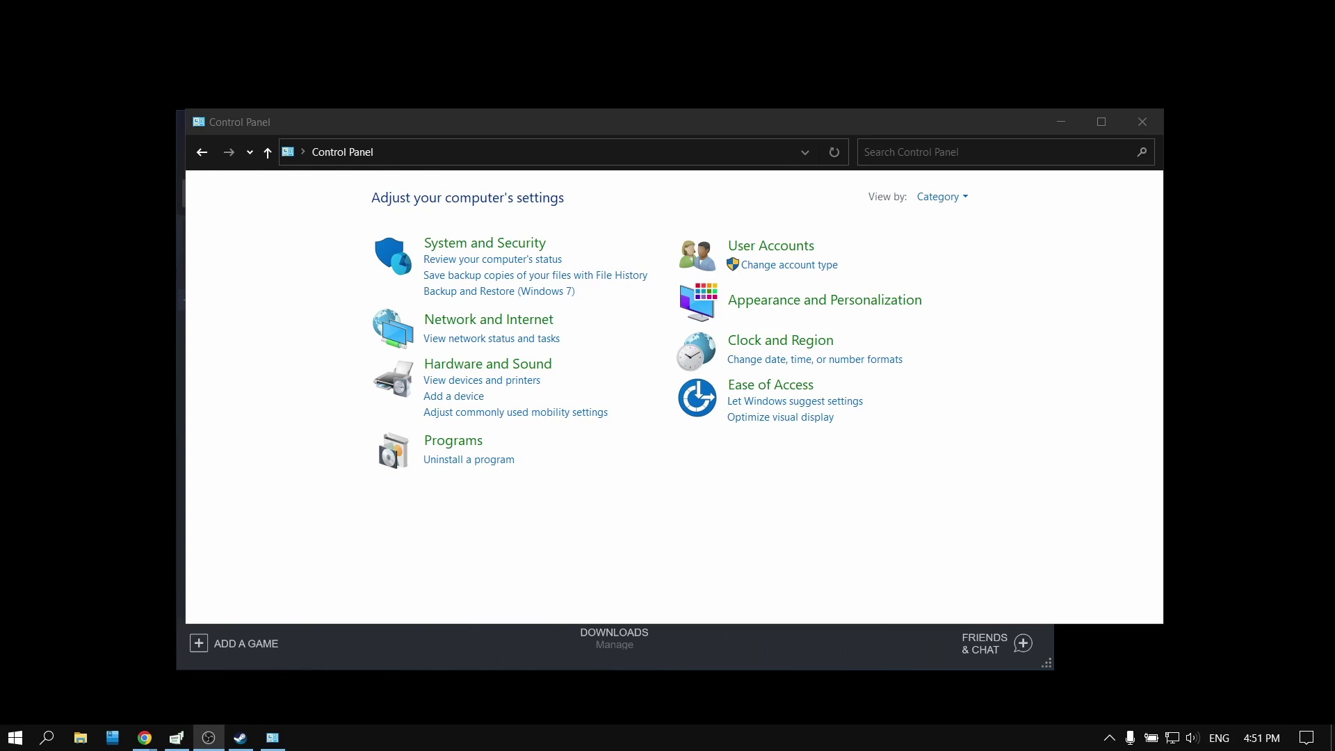
{"action": "key", "text": "alt+Tab"}
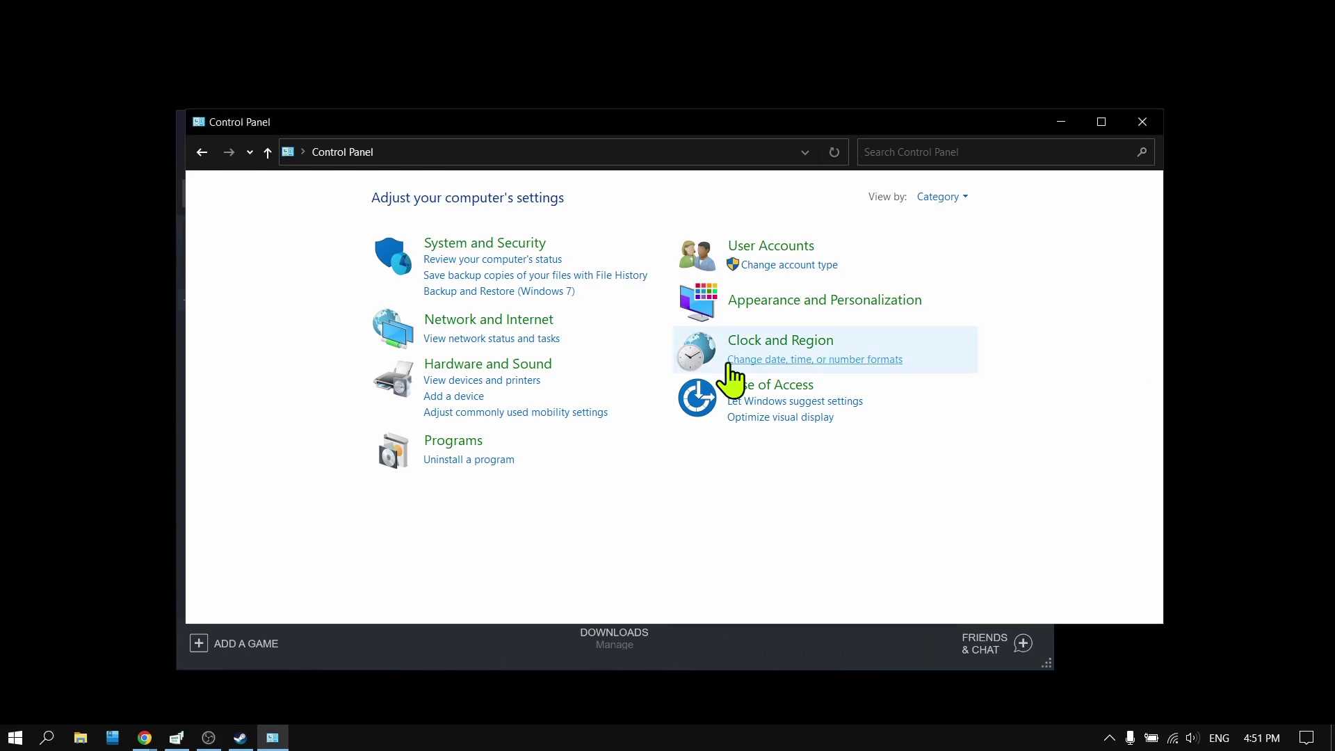
{"action": "left_click", "coordinate": [505, 249]}
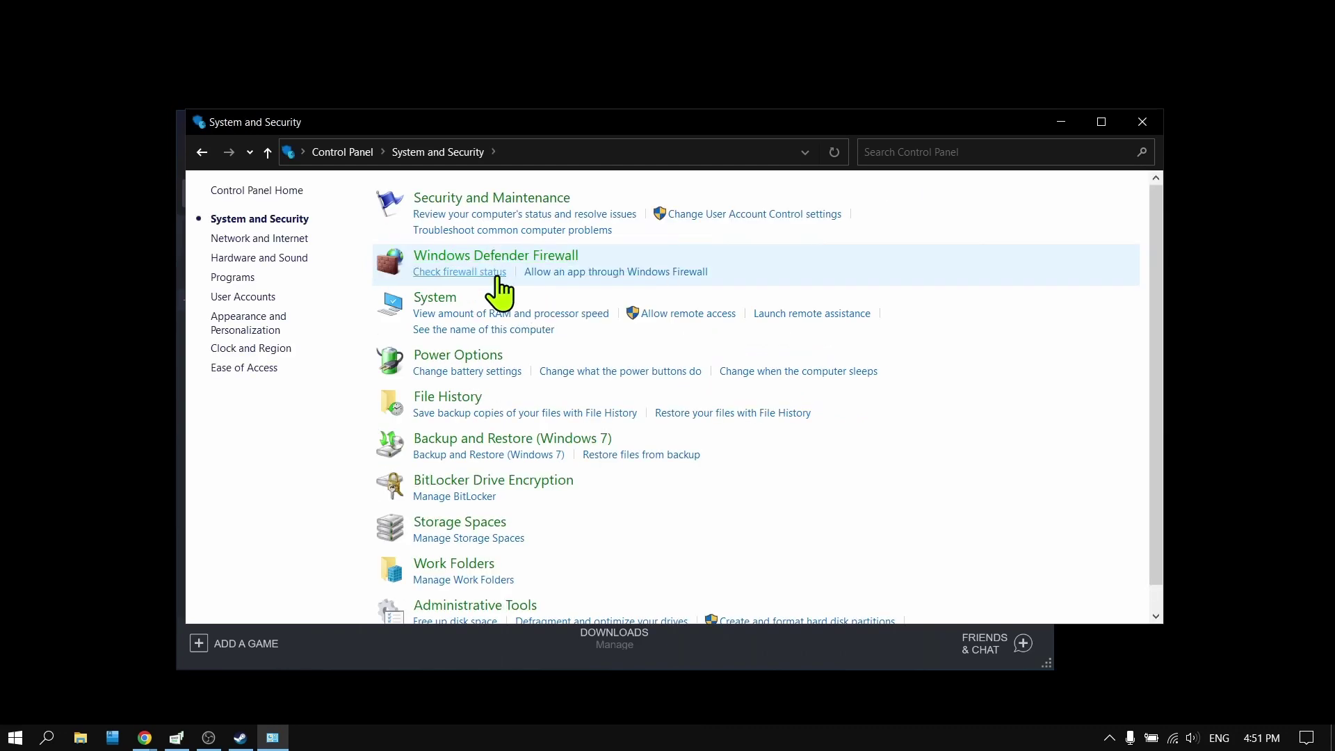
{"action": "left_click", "coordinate": [497, 263]}
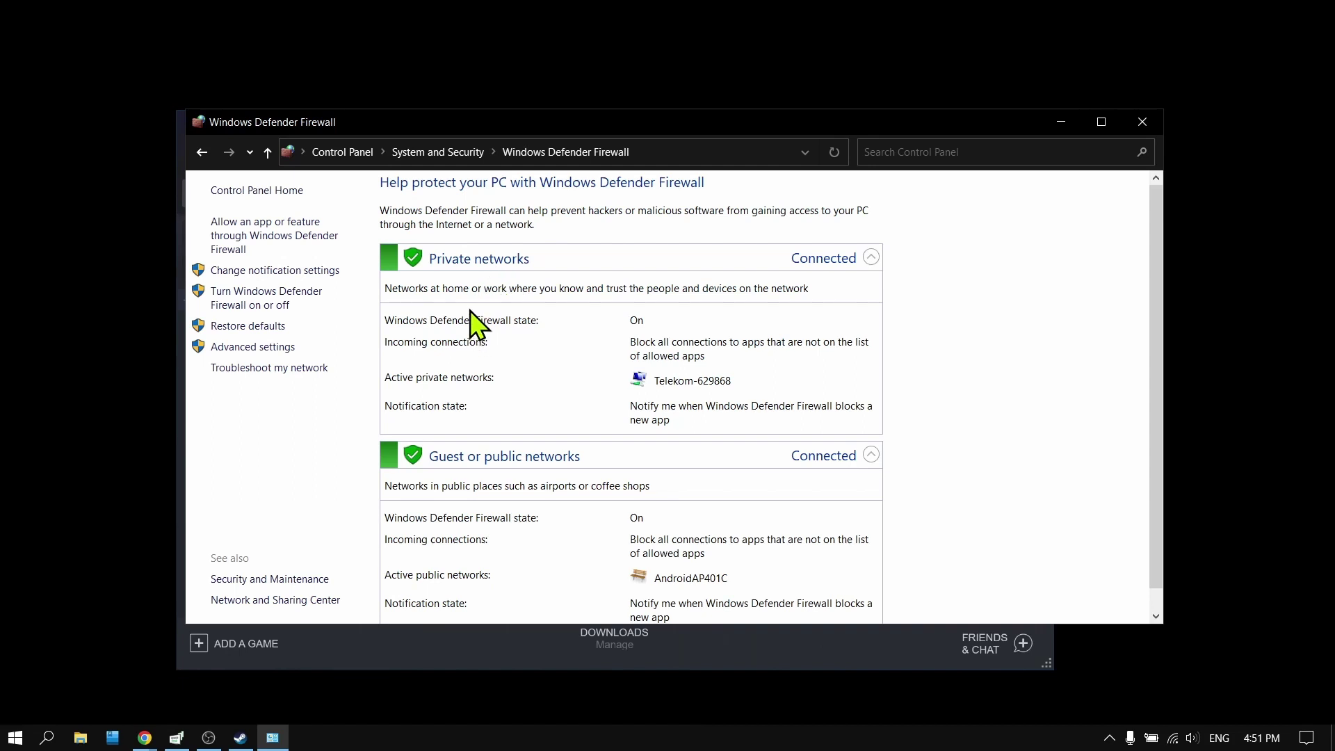
{"action": "left_click", "coordinate": [283, 248]}
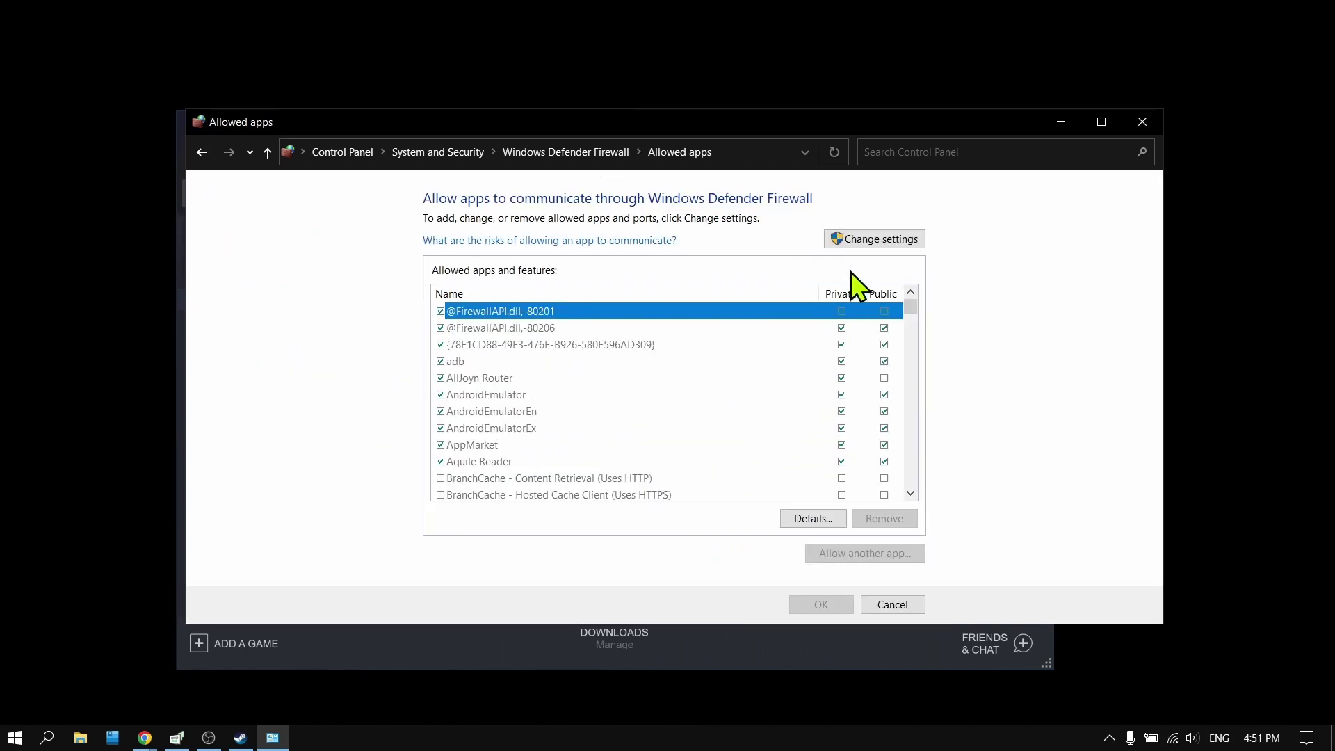
{"action": "left_click", "coordinate": [857, 239]}
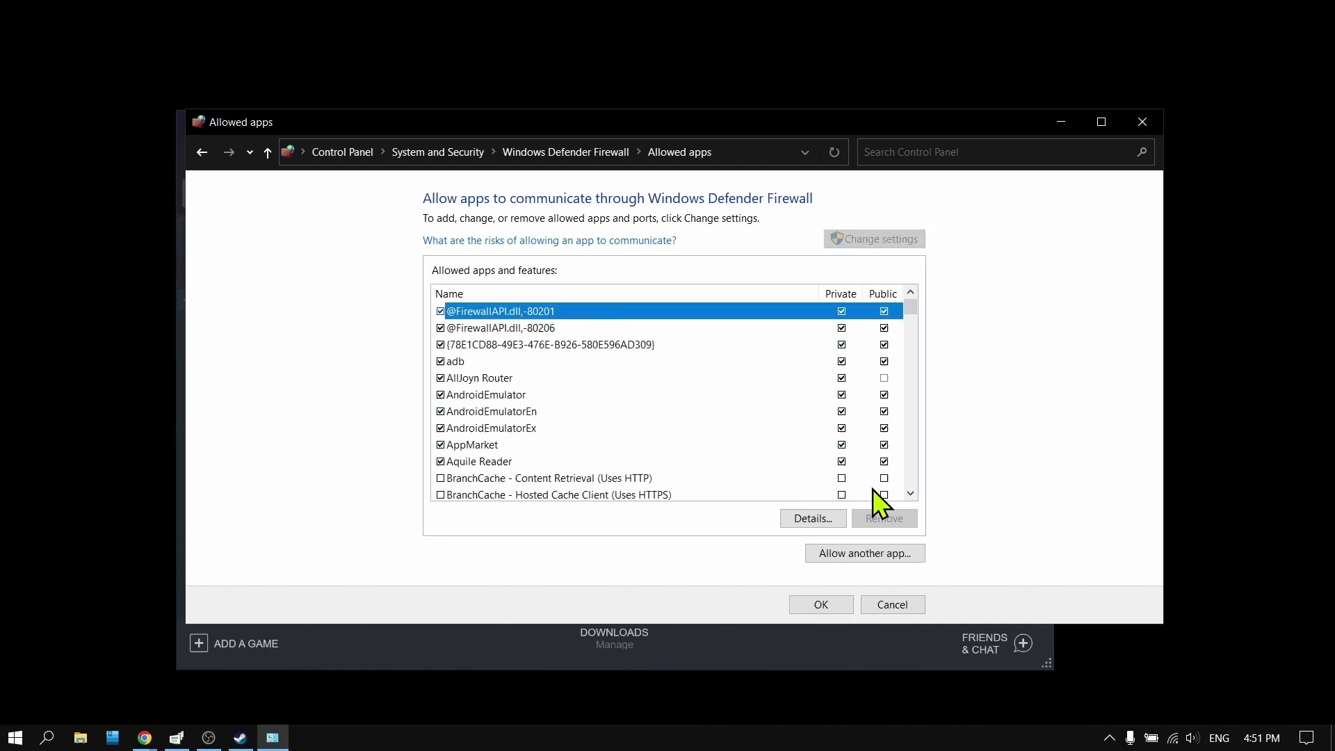
Look through the whole list of apps and features allowed through the firewall, dismissing the dialog for adding another app.
{"action": "left_click", "coordinate": [860, 554]}
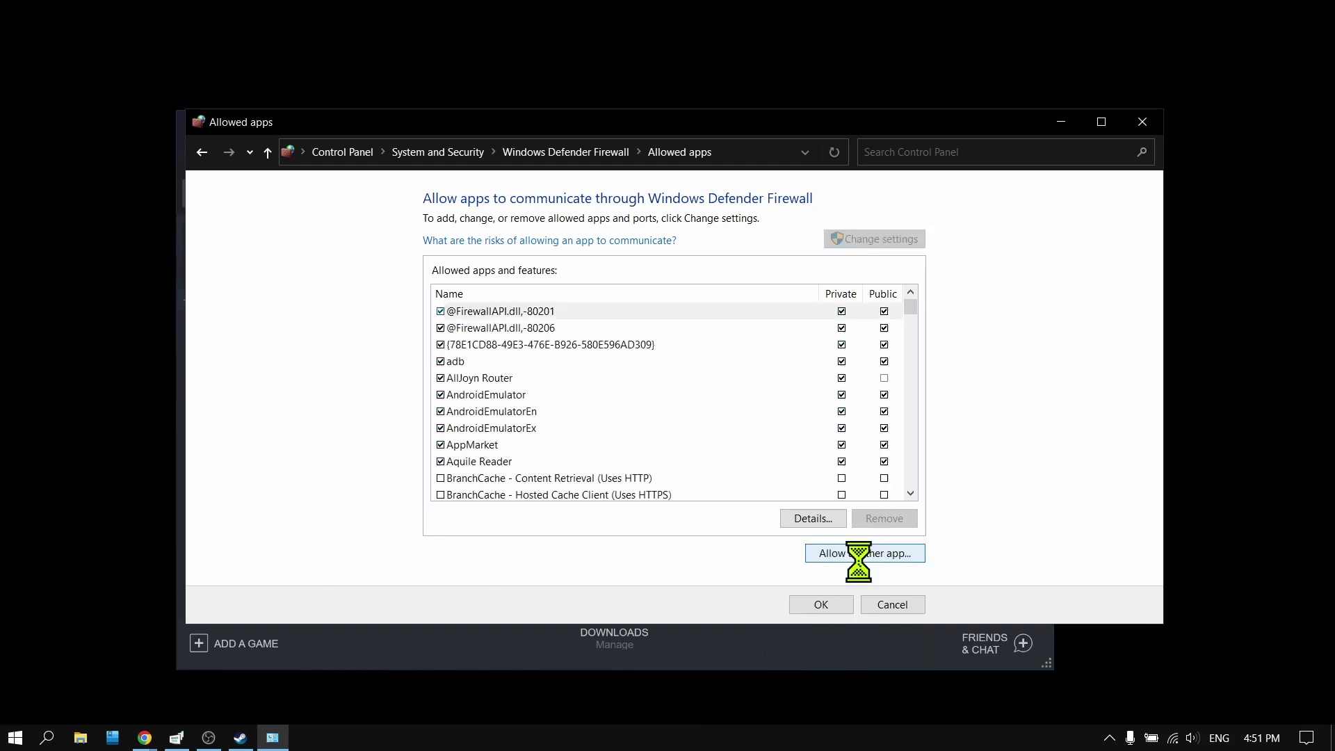
{"action": "left_click", "coordinate": [817, 202]}
{"action": "scroll", "coordinate": [689, 396], "scroll_direction": "down", "scroll_amount": 20}
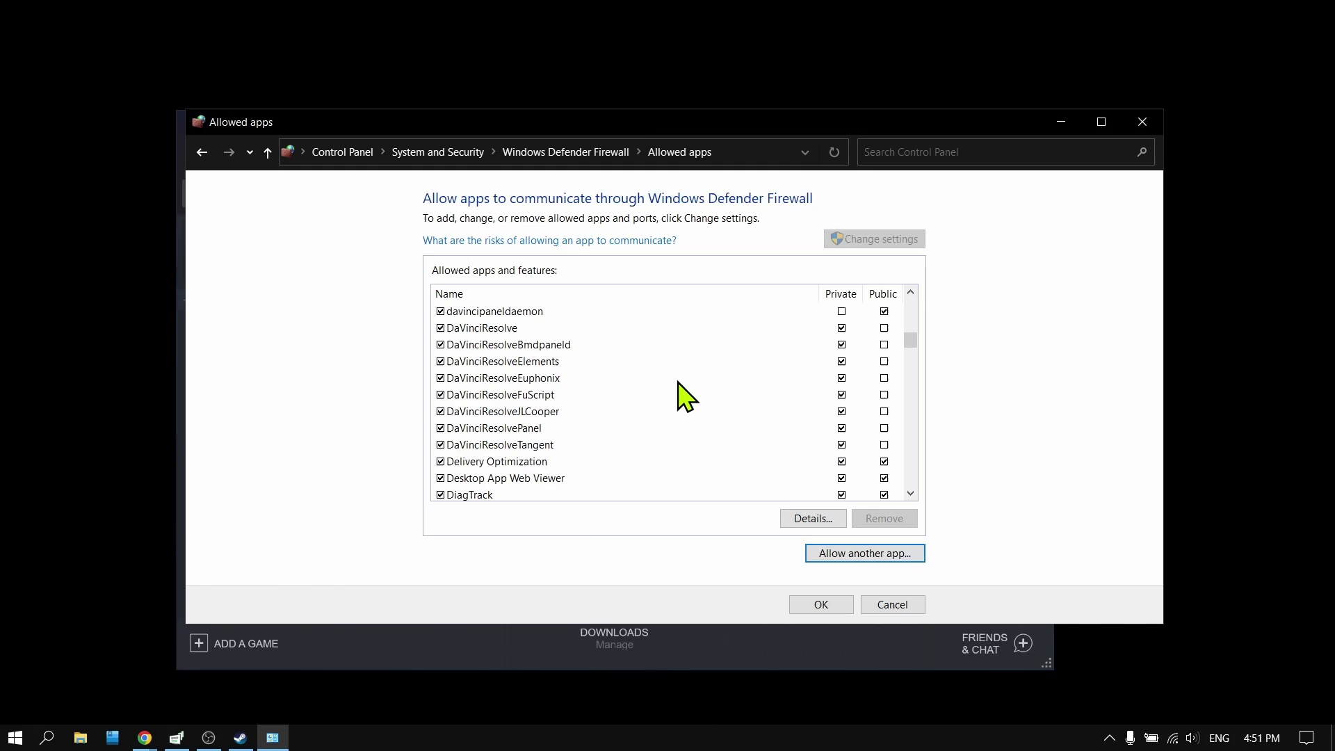
{"action": "scroll", "coordinate": [685, 396], "scroll_direction": "down", "scroll_amount": 20}
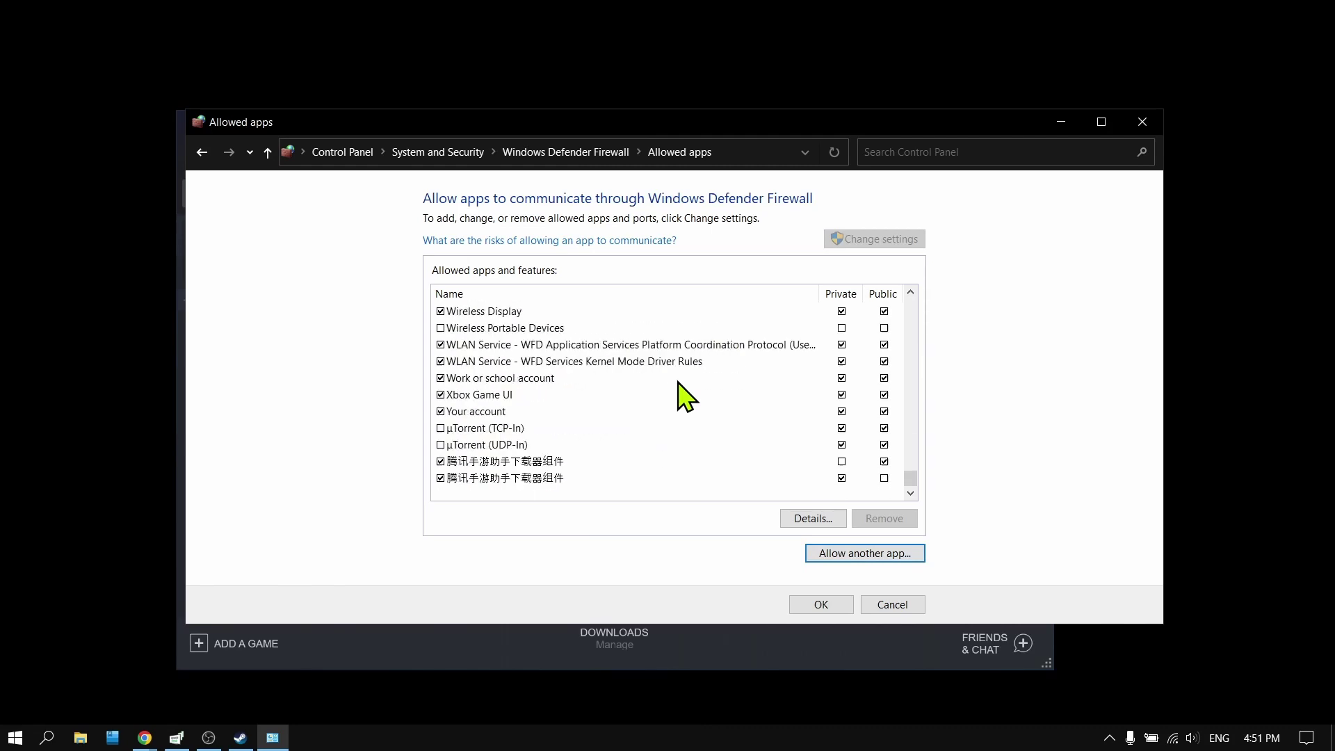
{"action": "scroll", "coordinate": [685, 397], "scroll_direction": "up", "scroll_amount": 20}
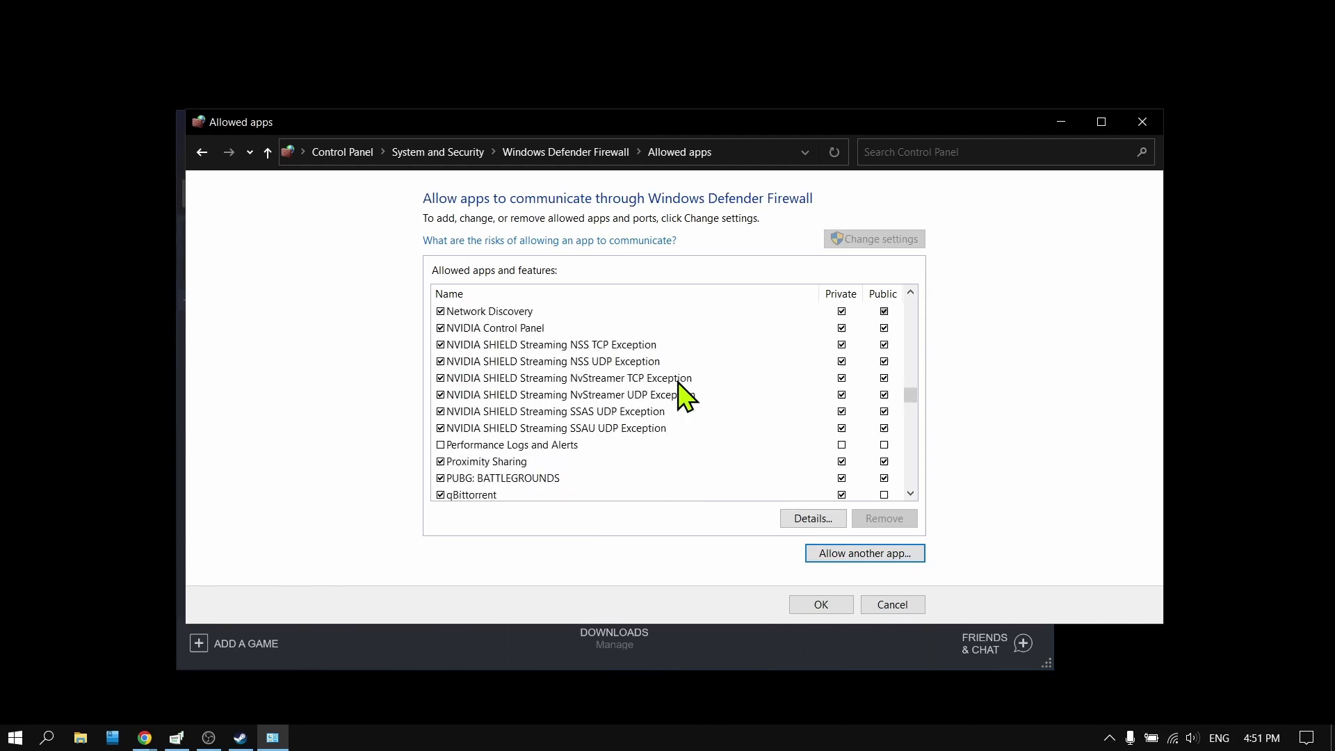
{"action": "scroll", "coordinate": [685, 396], "scroll_direction": "up", "scroll_amount": 10}
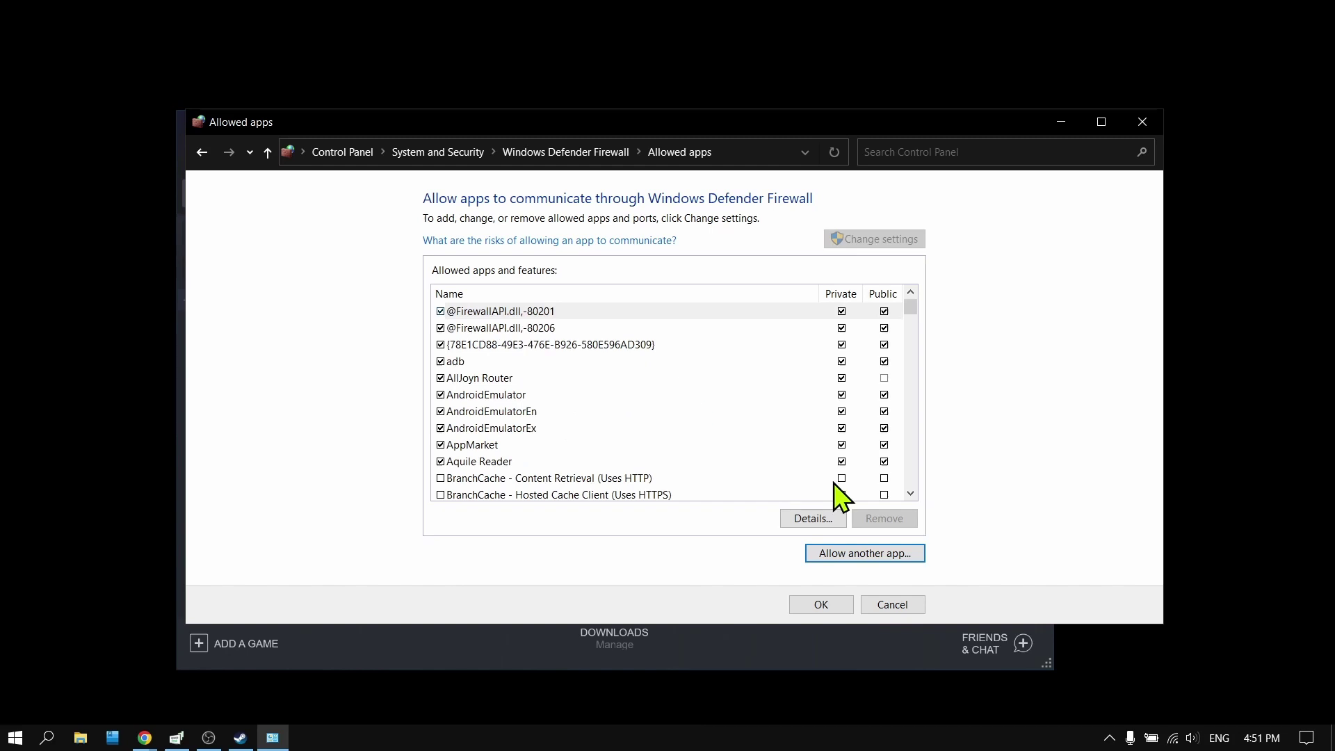
Start allowing another app through the firewall, and browse the local files of Call of Duty: Modern Warfare II | Warzone 2.0 from Steam.
{"action": "left_click", "coordinate": [854, 553]}
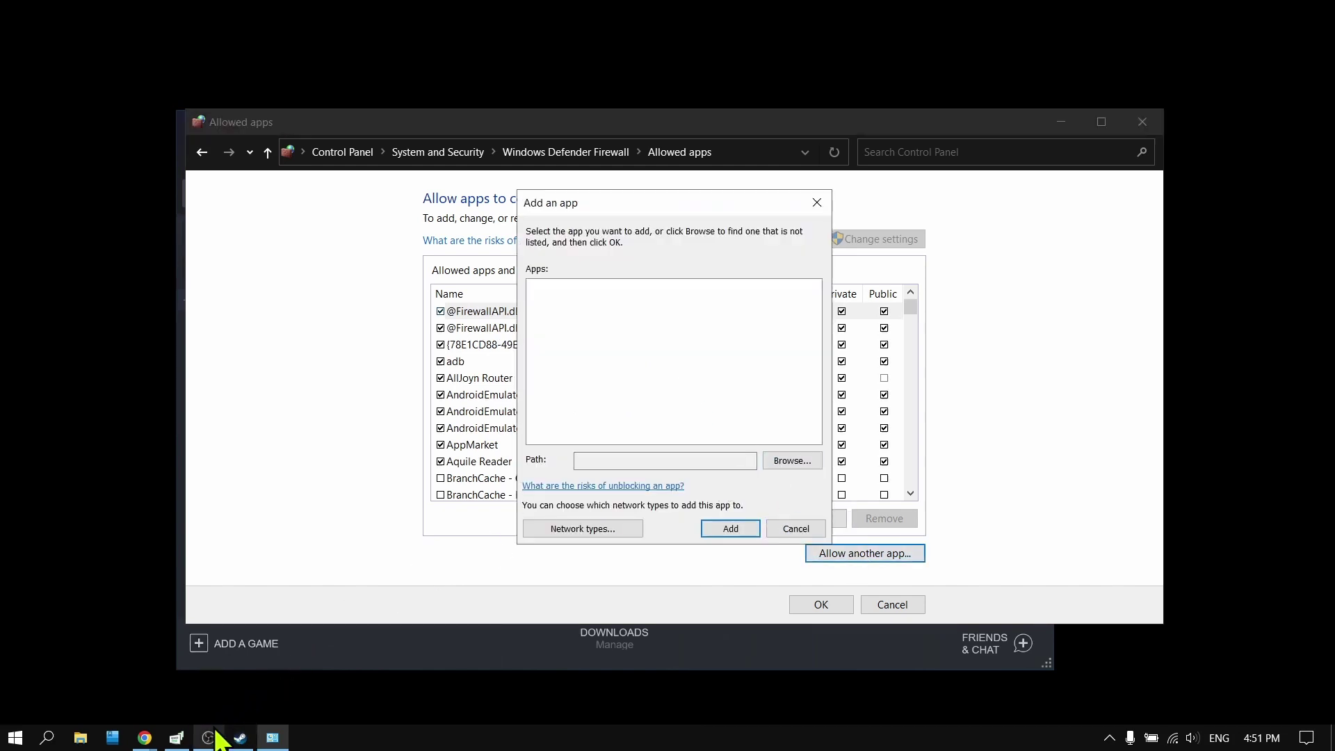
{"action": "left_click", "coordinate": [243, 737]}
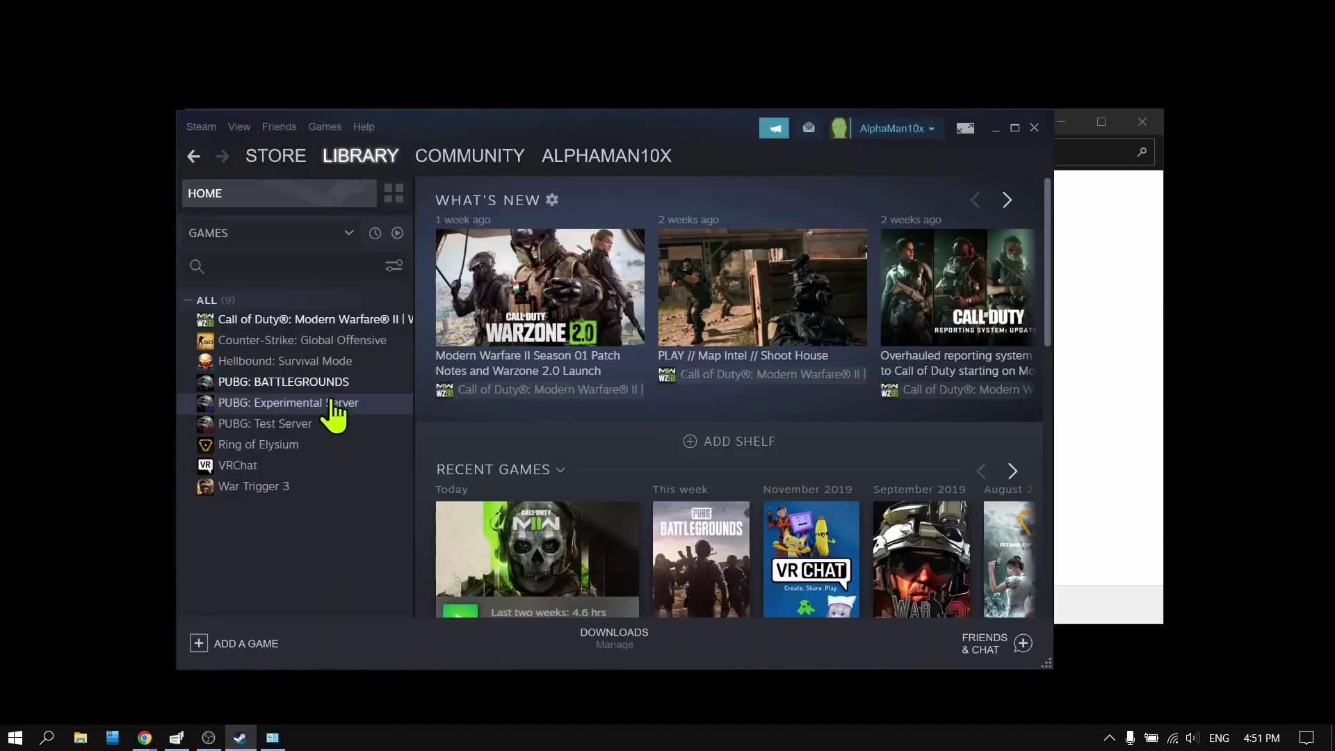
{"action": "right_click", "coordinate": [320, 324]}
{"action": "mouse_move", "coordinate": [361, 406]}
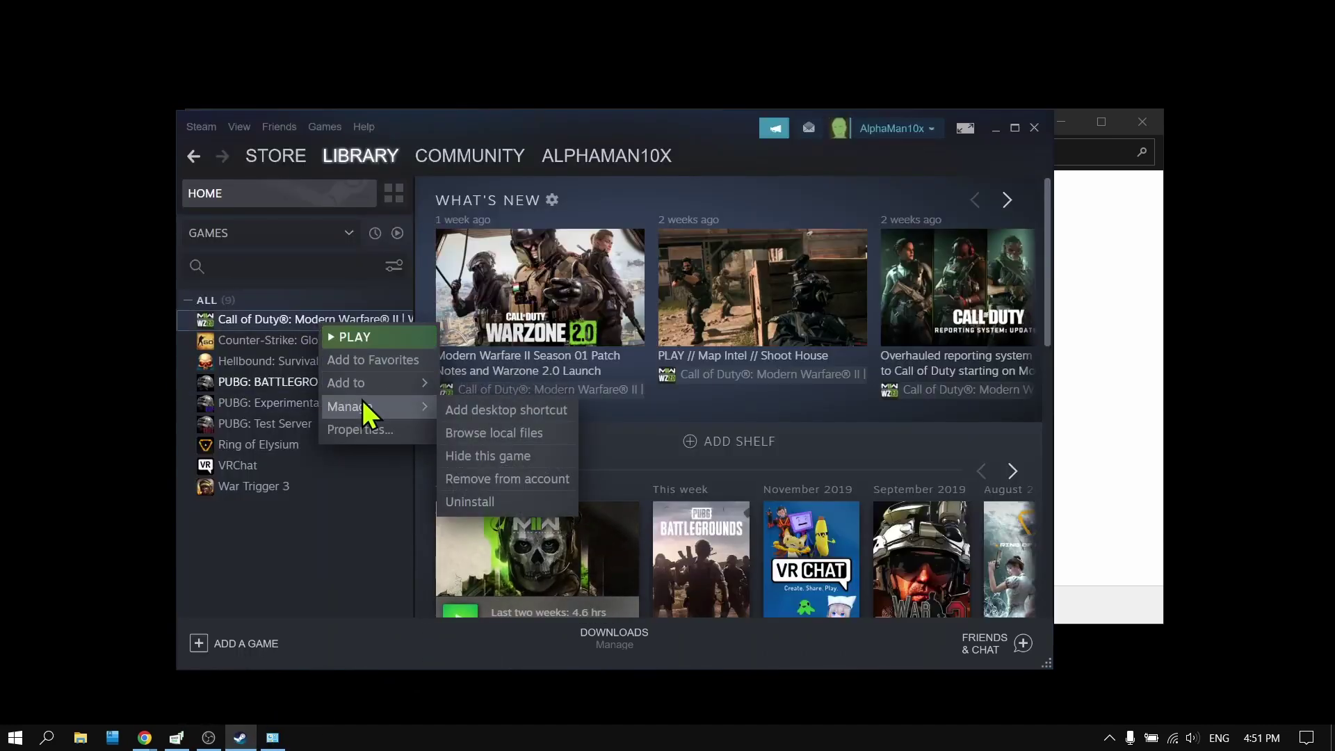
{"action": "left_click", "coordinate": [469, 439]}
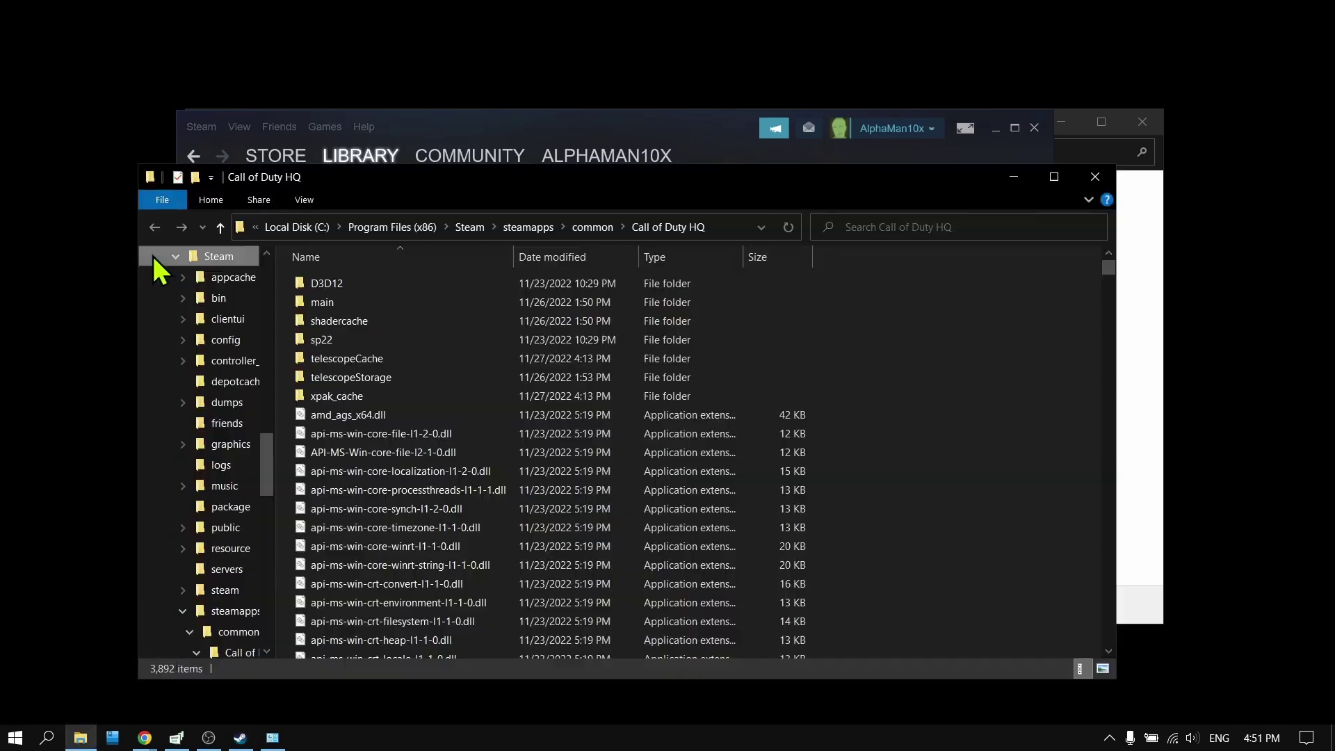
Copy the full path of the Call of Duty HQ folder and minimize its File Explorer window.
{"action": "left_click", "coordinate": [154, 259]}
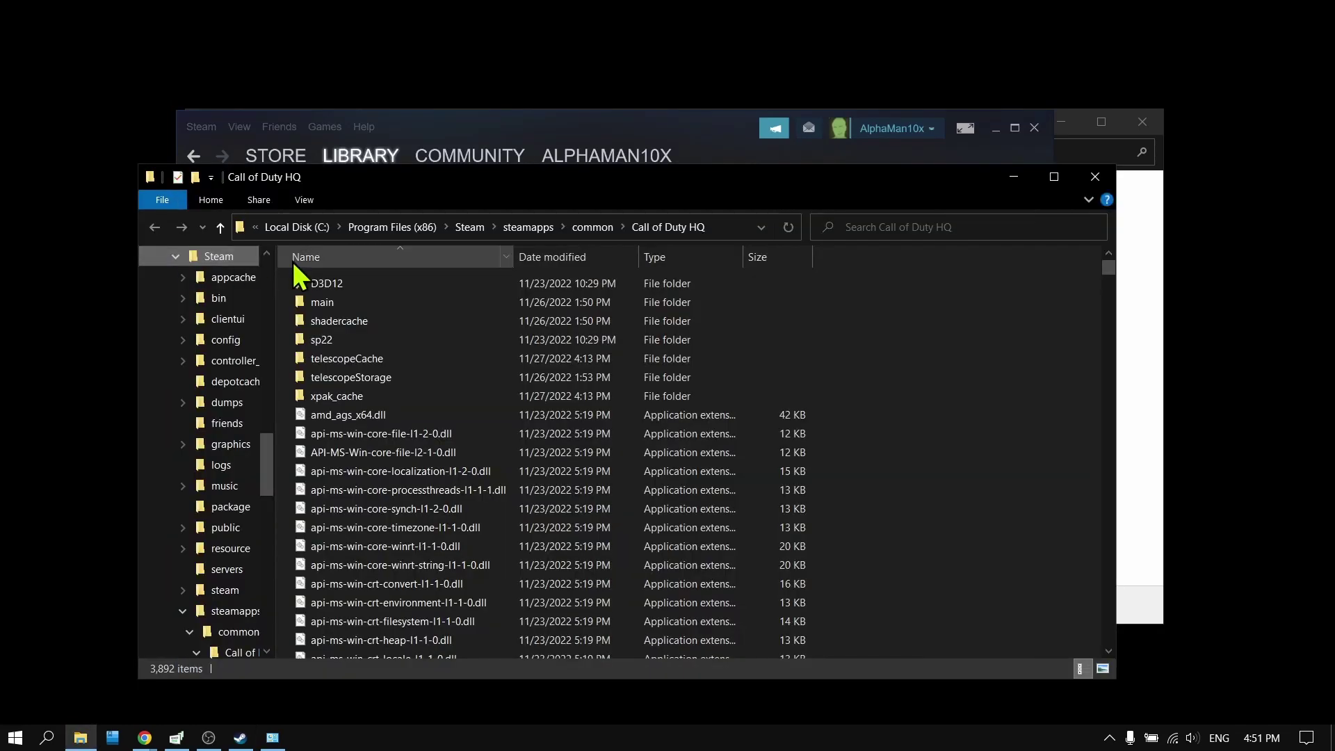
{"action": "left_click", "coordinate": [720, 227]}
{"action": "right_click", "coordinate": [502, 227]}
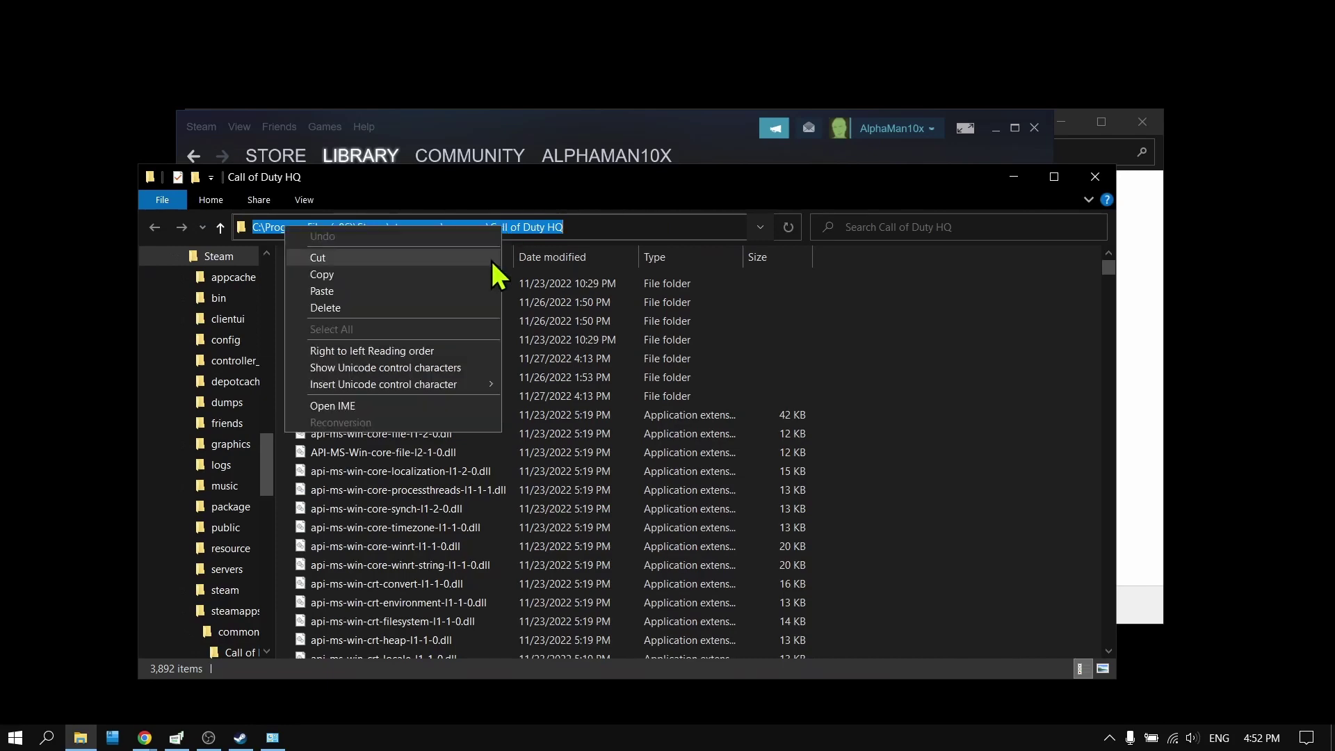
{"action": "left_click", "coordinate": [470, 281]}
{"action": "left_click", "coordinate": [1014, 176]}
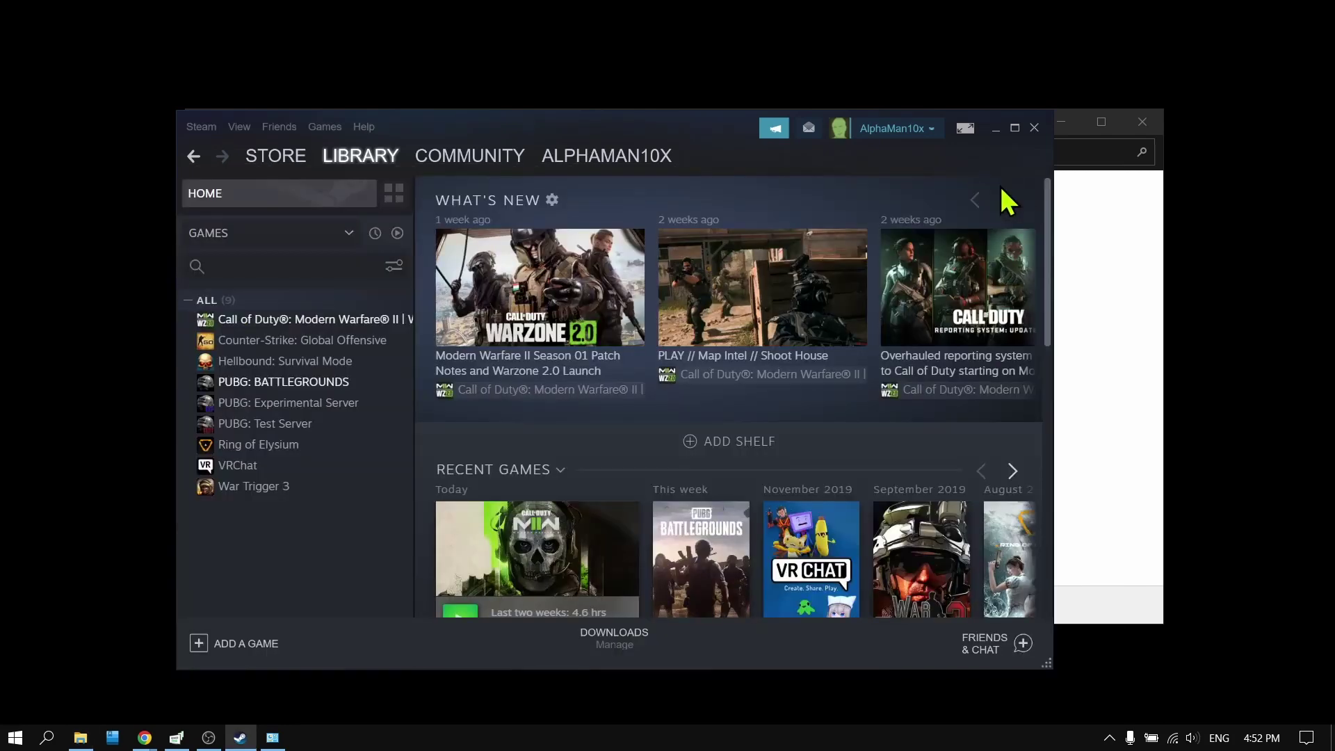
Return to the firewall's Add an app dialog and browse to the copied Call of Duty HQ folder path.
{"action": "left_click", "coordinate": [1113, 362]}
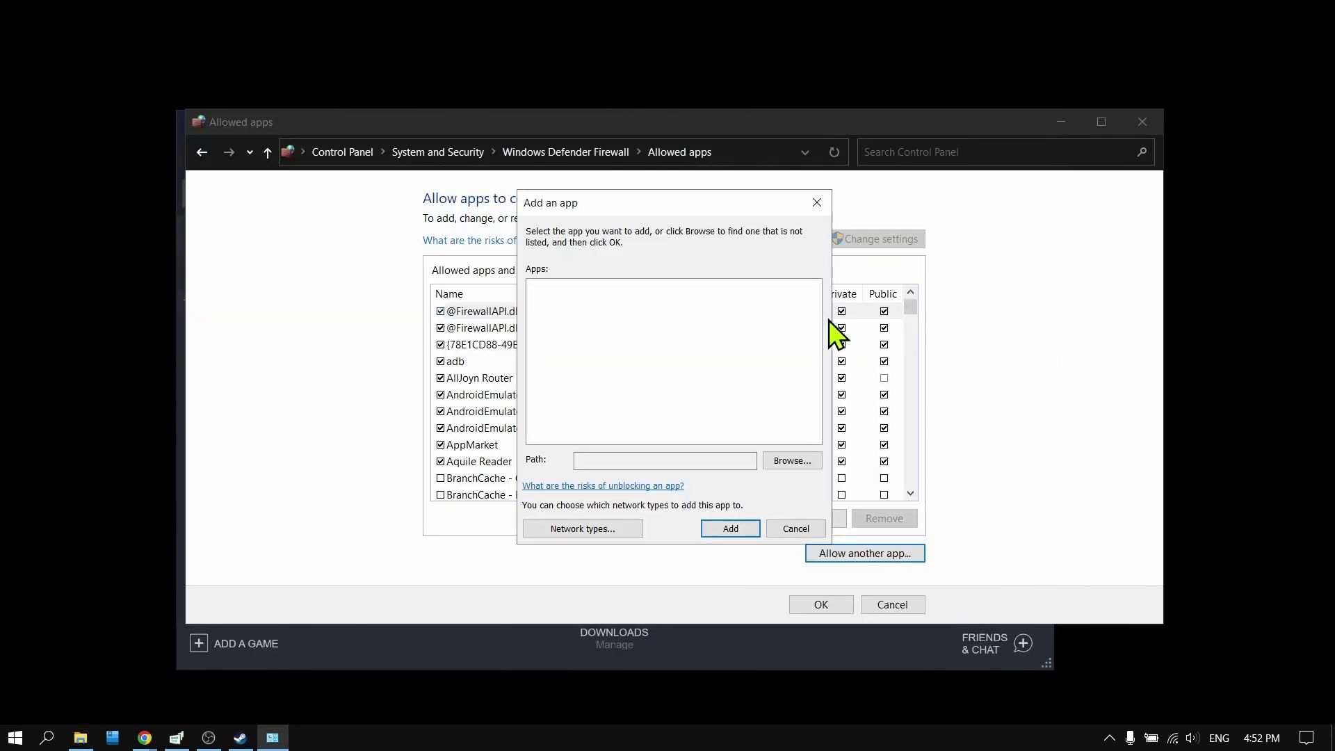
{"action": "left_click", "coordinate": [799, 462]}
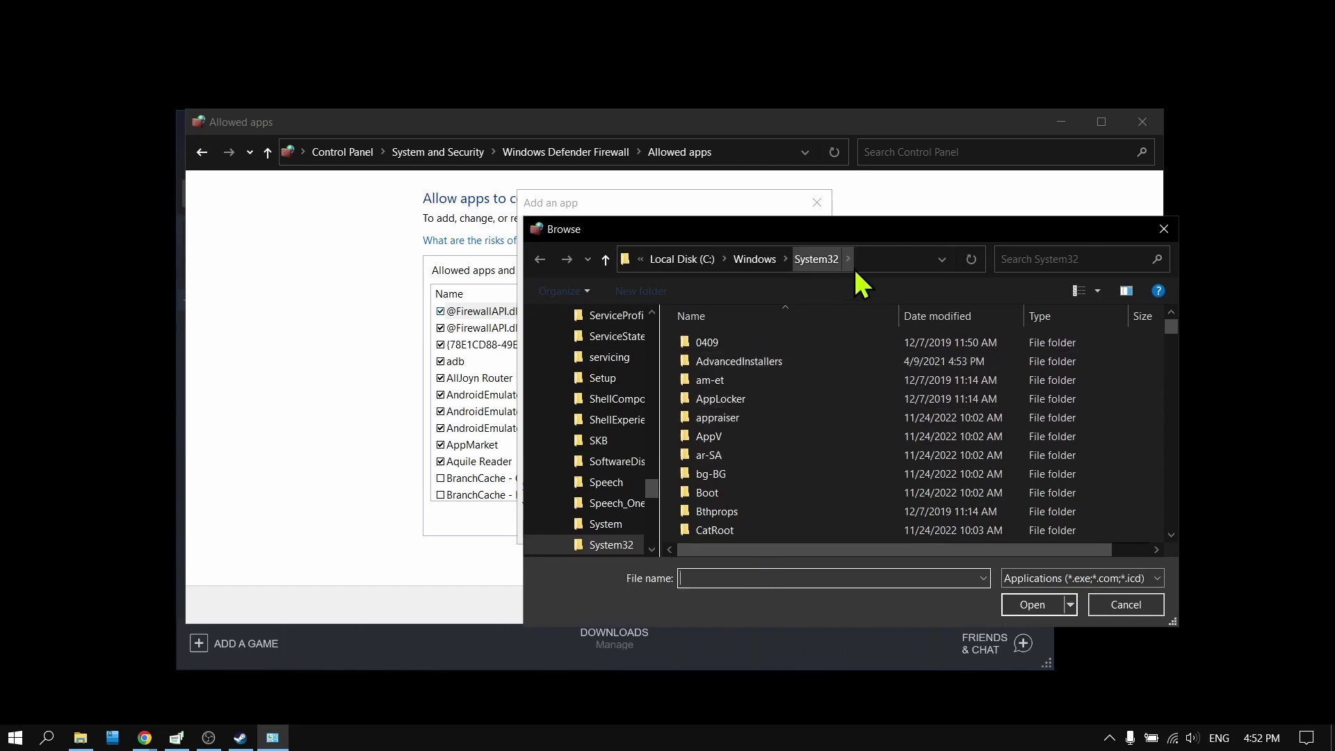
{"action": "left_click", "coordinate": [858, 259]}
{"action": "right_click", "coordinate": [862, 257]}
{"action": "left_click", "coordinate": [776, 320]}
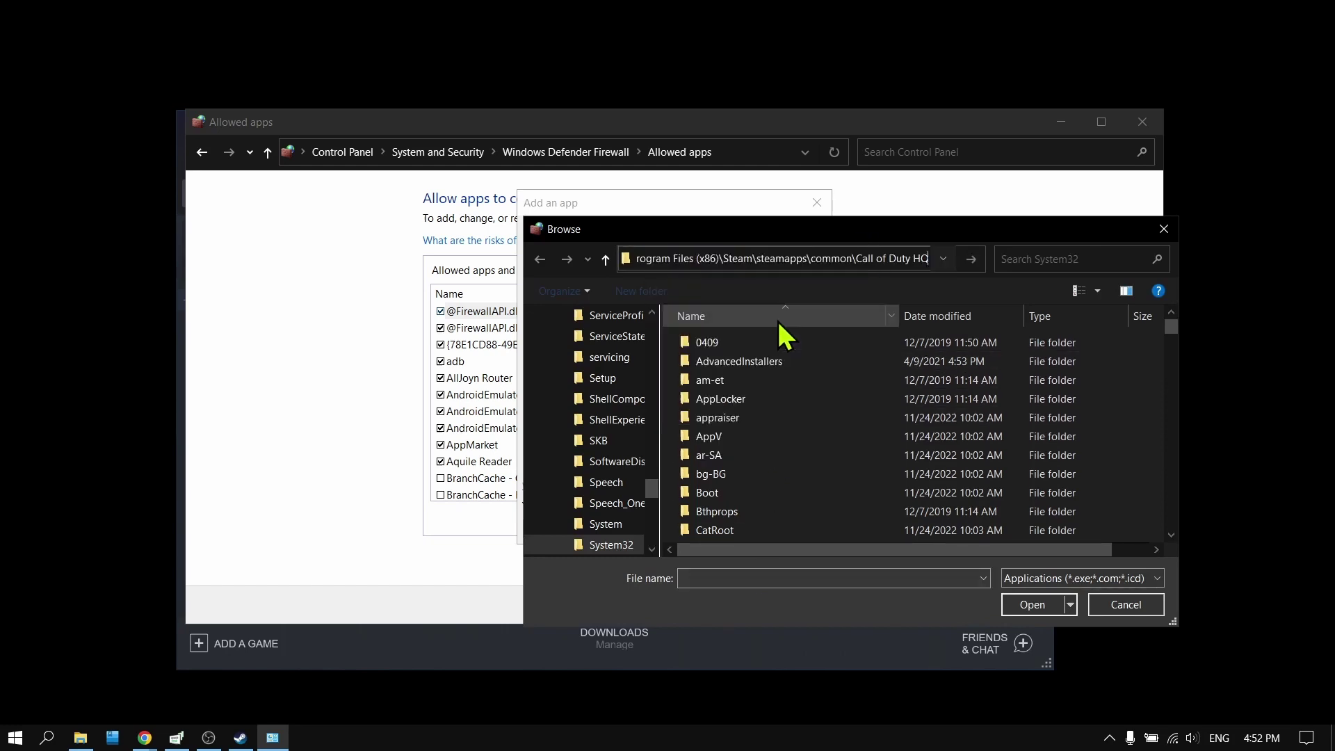
{"action": "left_click", "coordinate": [972, 258]}
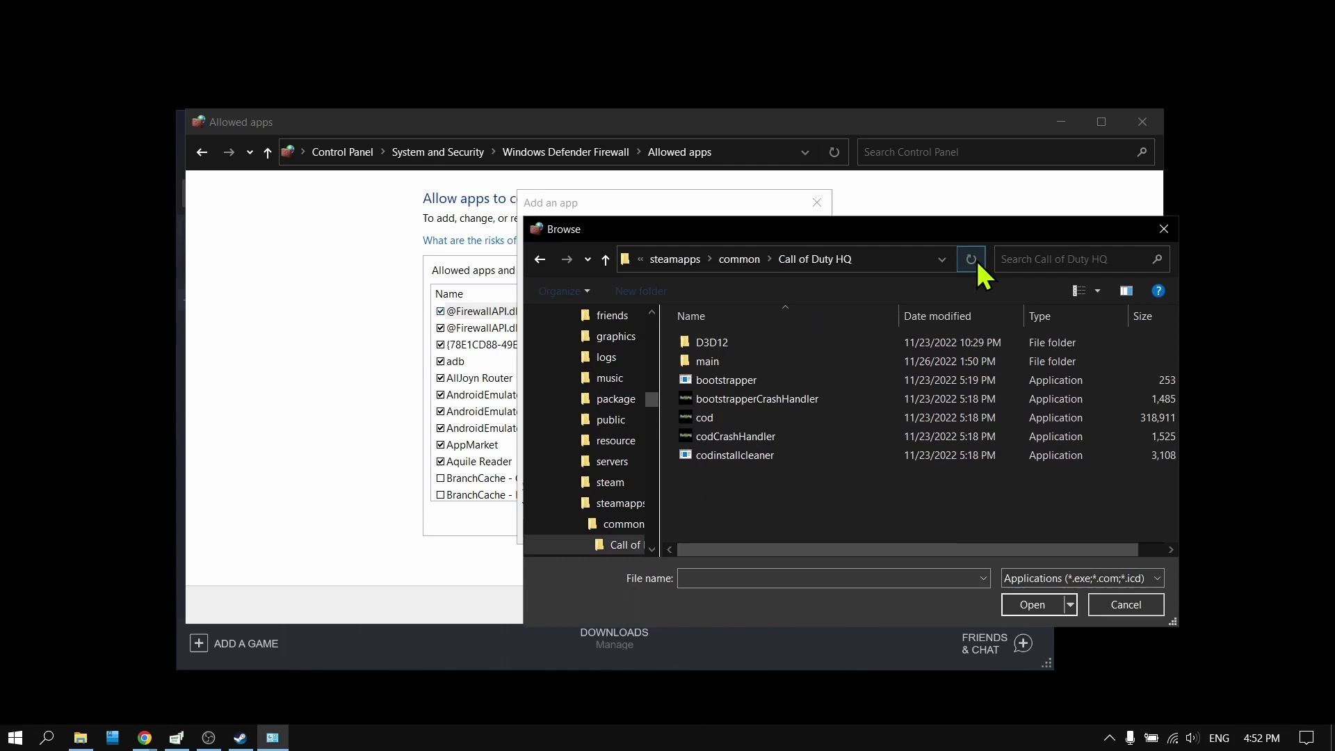
Choose the cod application from the Call of Duty HQ folder as the app to allow.
{"action": "scroll", "coordinate": [806, 407], "scroll_direction": "down", "scroll_amount": 1}
{"action": "left_click", "coordinate": [737, 476]}
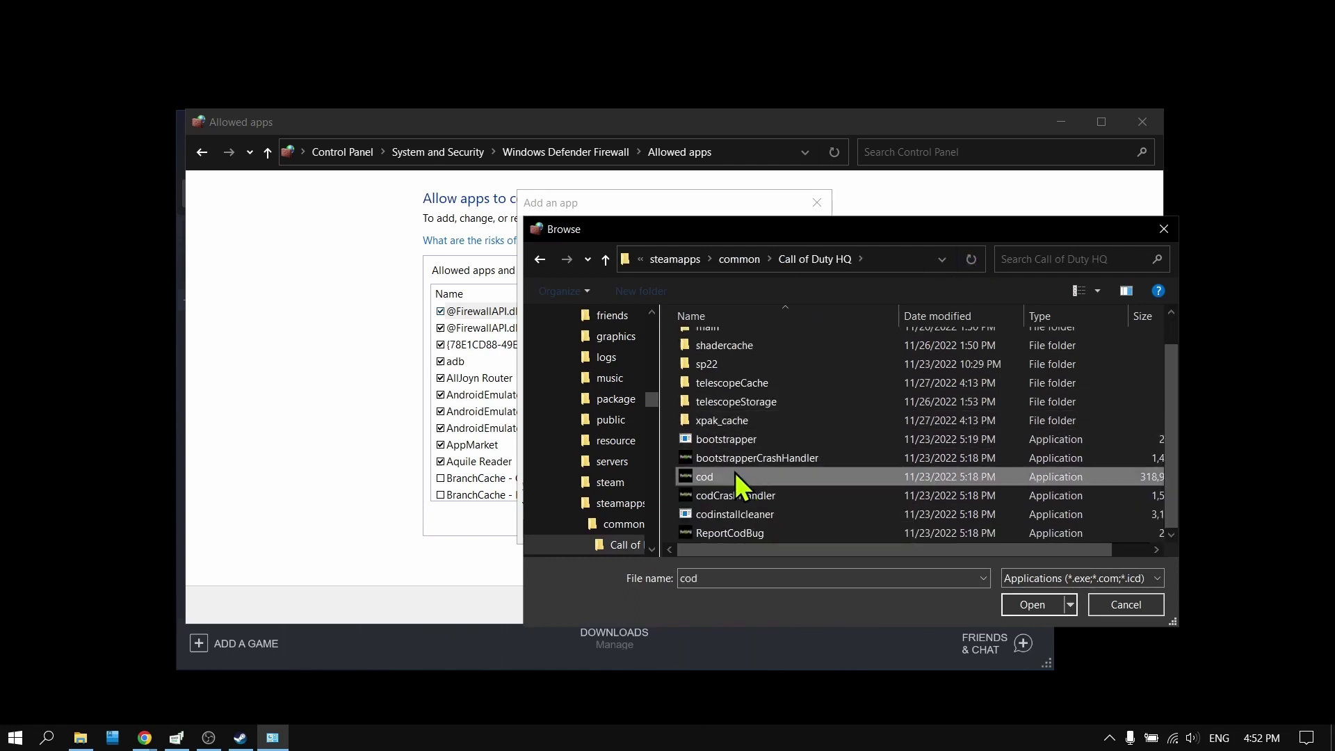
{"action": "left_click", "coordinate": [1019, 597]}
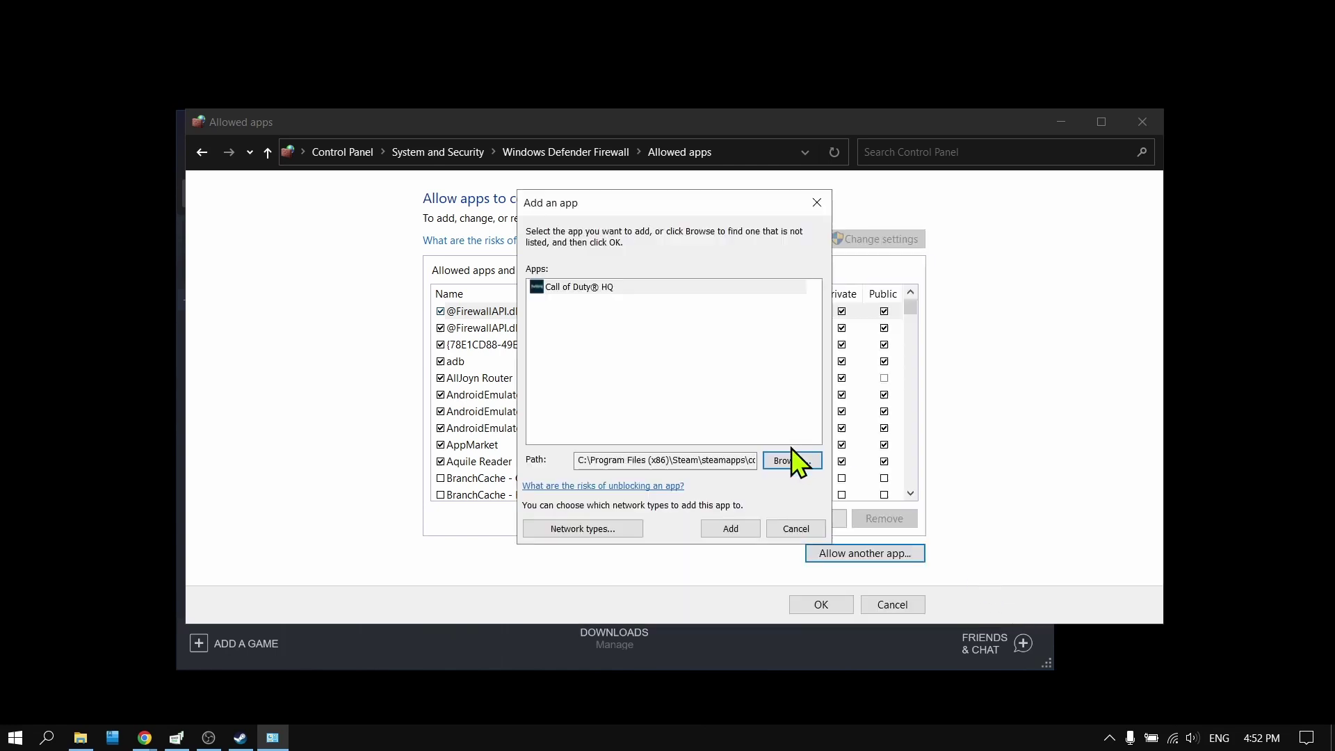
Try to add Call of Duty HQ to the firewall's allowed apps, and close the Add an app dialog.
{"action": "left_click", "coordinate": [742, 530]}
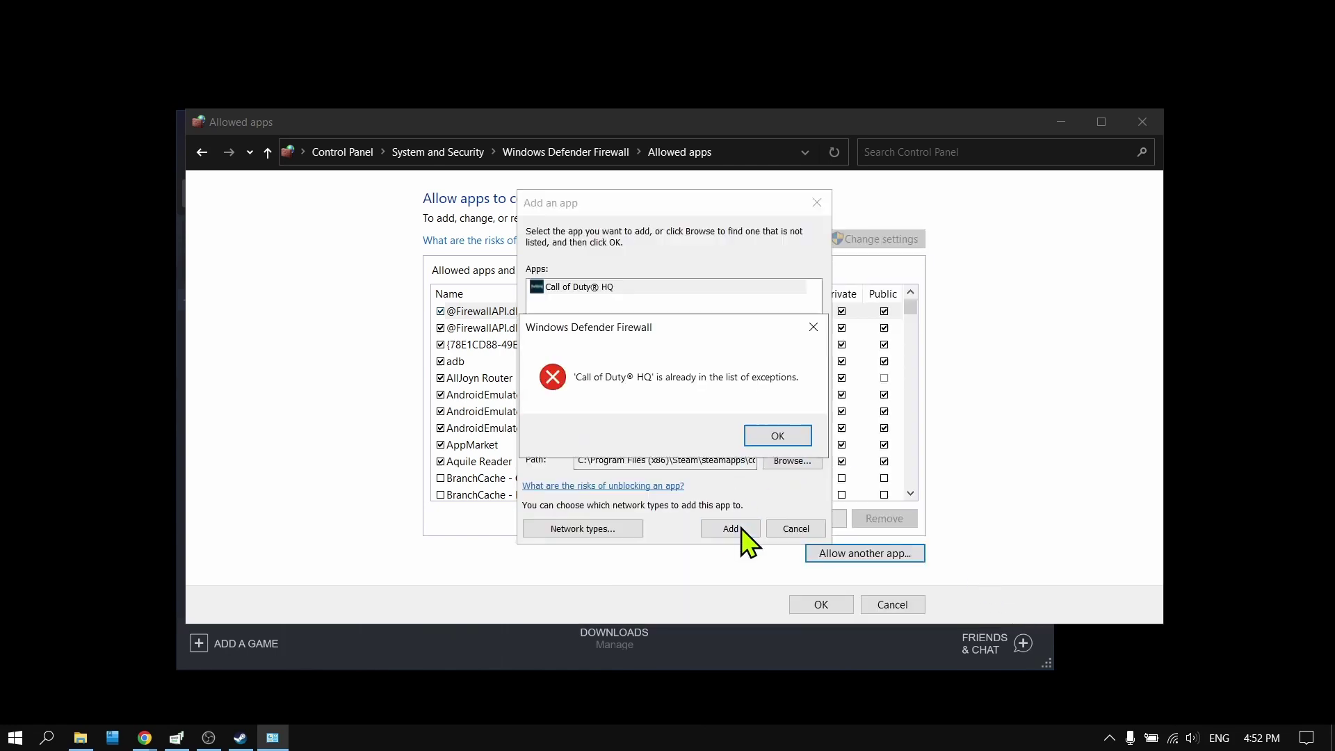
{"action": "left_click", "coordinate": [779, 438]}
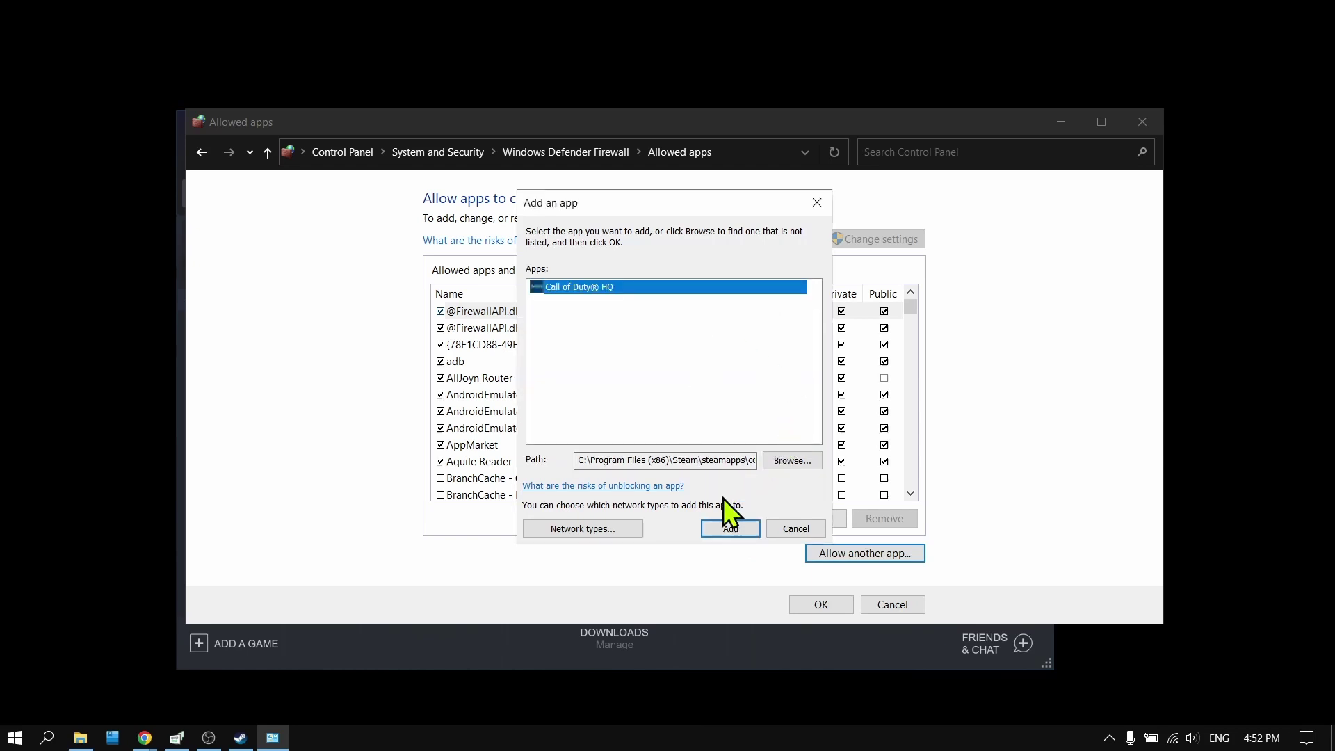
{"action": "left_click", "coordinate": [730, 528]}
{"action": "left_click", "coordinate": [762, 437]}
{"action": "left_click", "coordinate": [818, 206]}
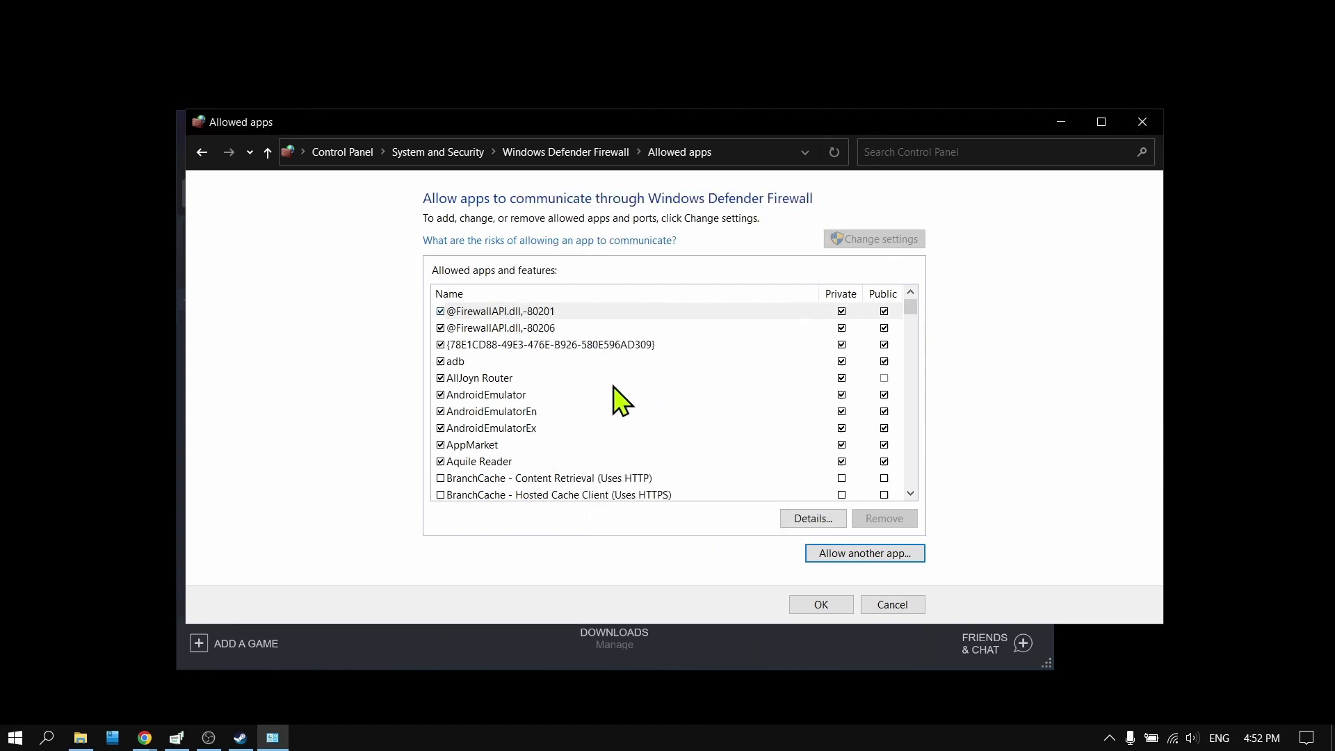
Toggle AndroidEmulator's network permissions, leave both Private and Public allowed, and save the allowed apps settings.
{"action": "left_click", "coordinate": [884, 395]}
{"action": "left_click", "coordinate": [843, 397]}
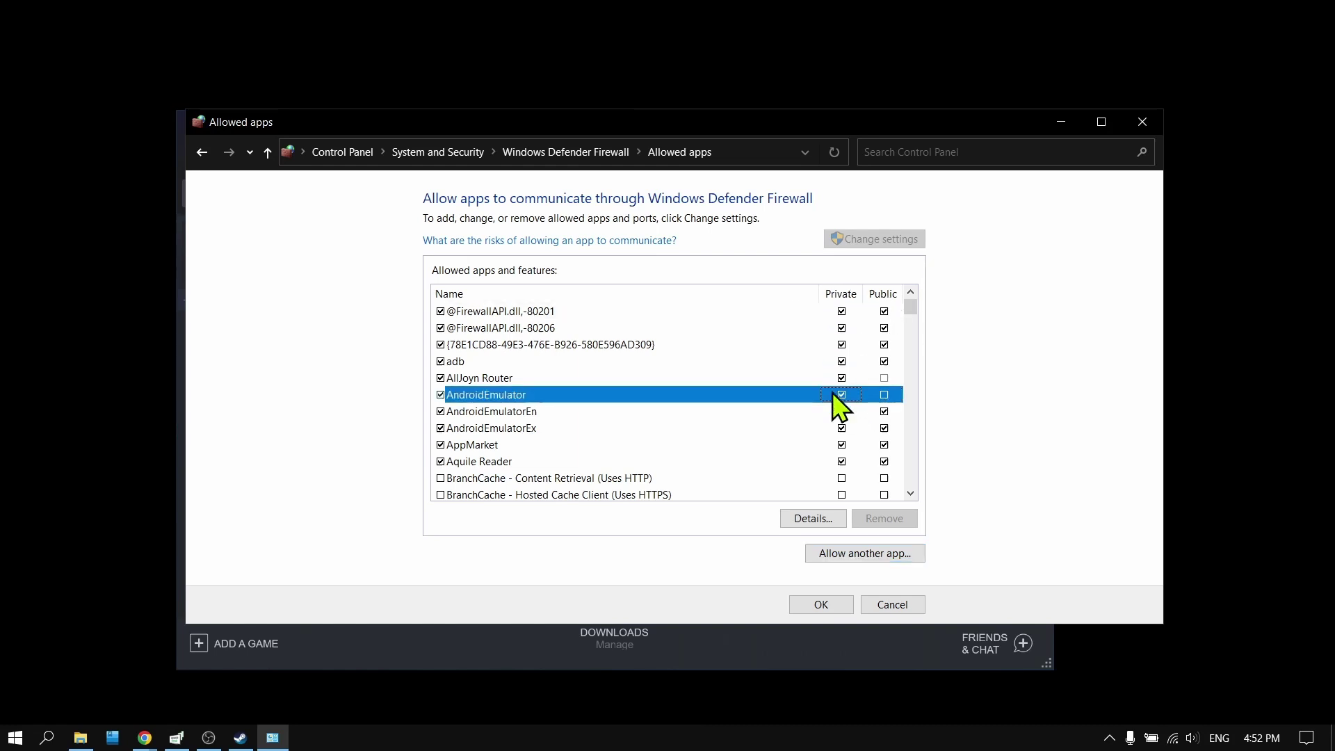
{"action": "left_click", "coordinate": [884, 395]}
{"action": "left_click", "coordinate": [821, 604]}
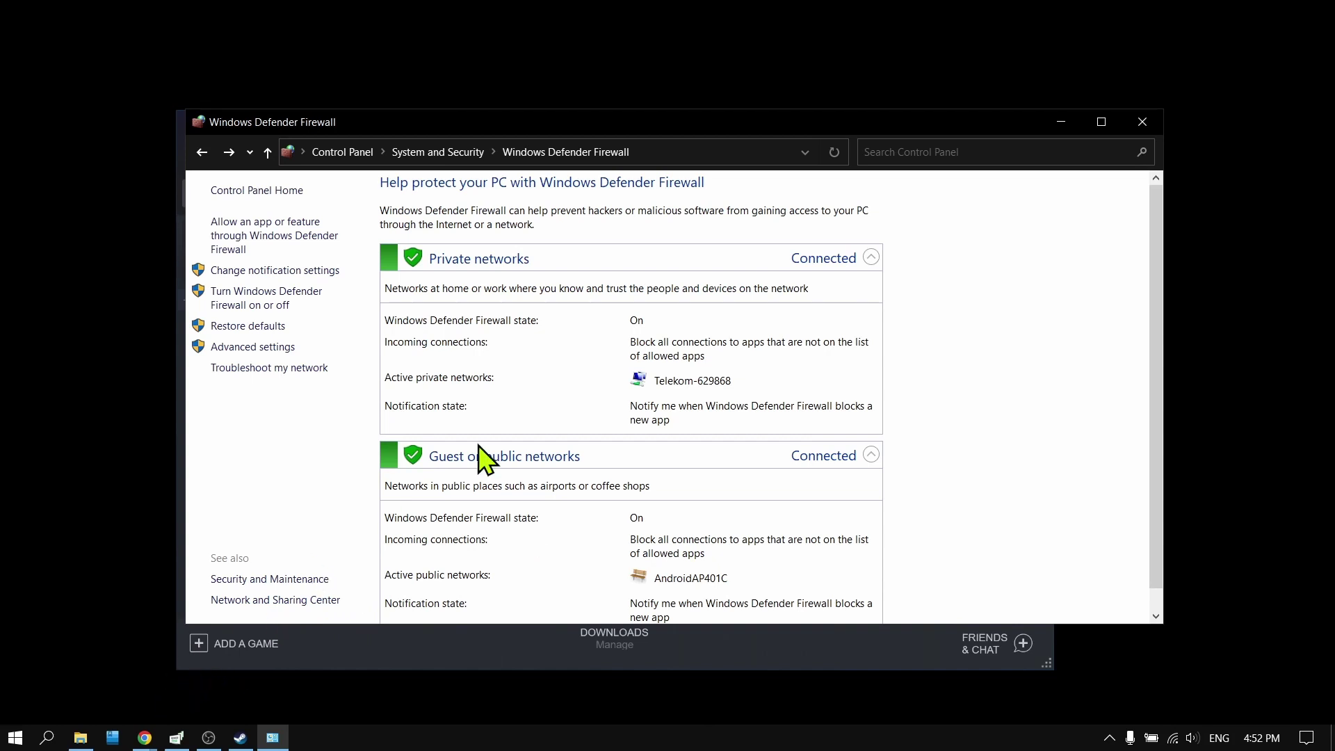
{"action": "left_click", "coordinate": [212, 741]}
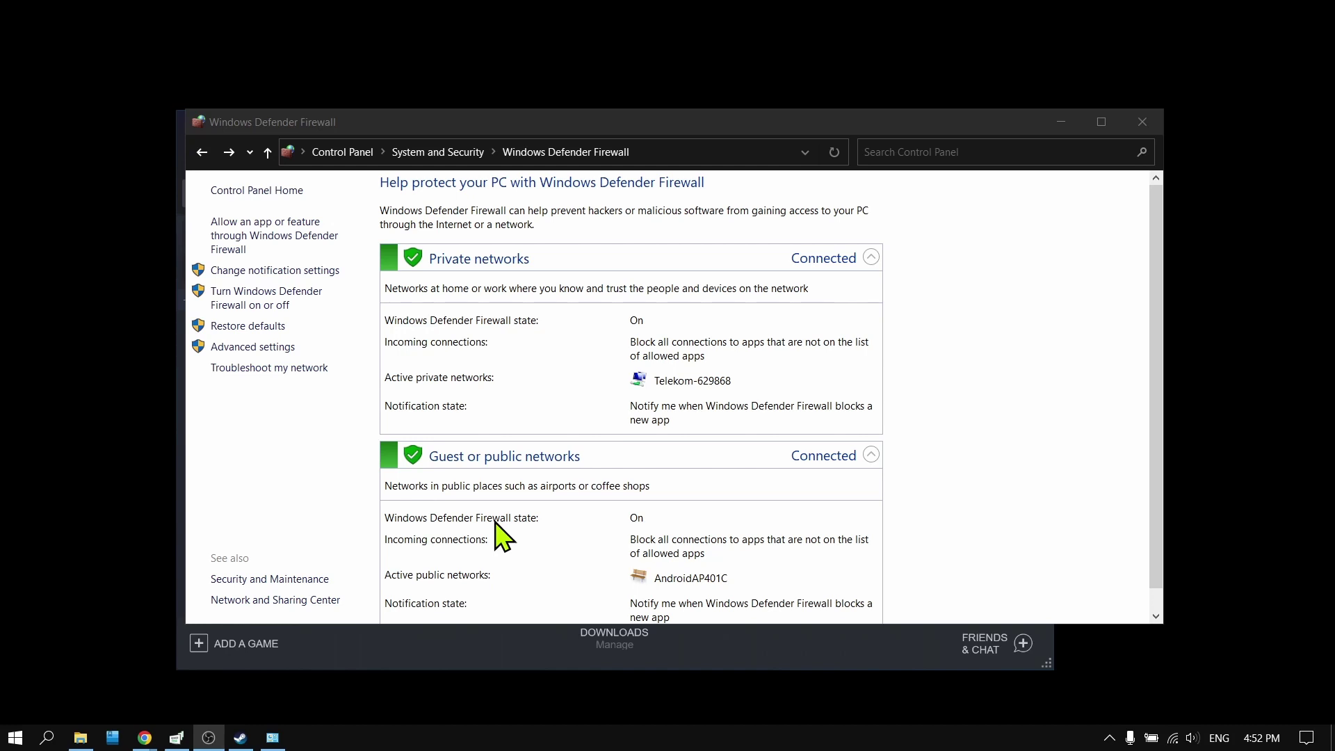
Switch to File Explorer and open the Documents folder under This PC.
{"action": "left_click", "coordinate": [81, 737]}
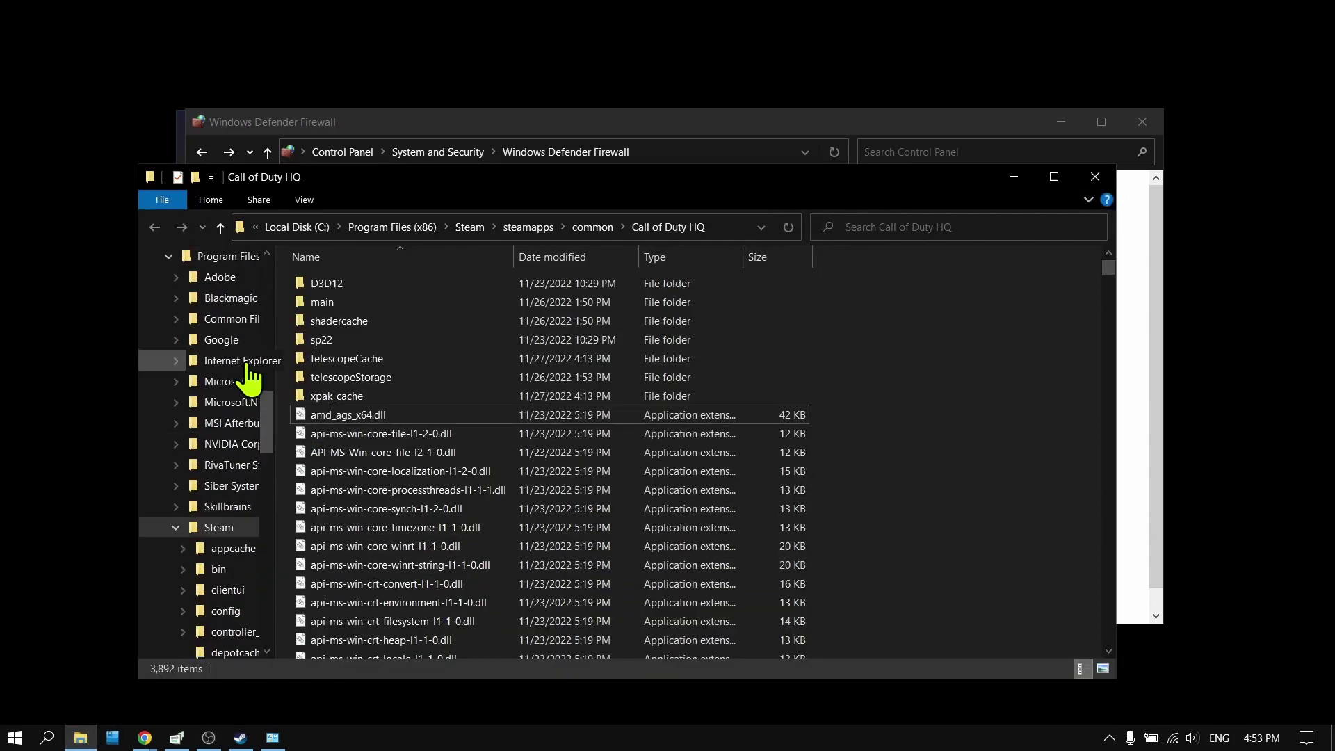
{"action": "scroll", "coordinate": [248, 379], "scroll_direction": "down", "scroll_amount": 10}
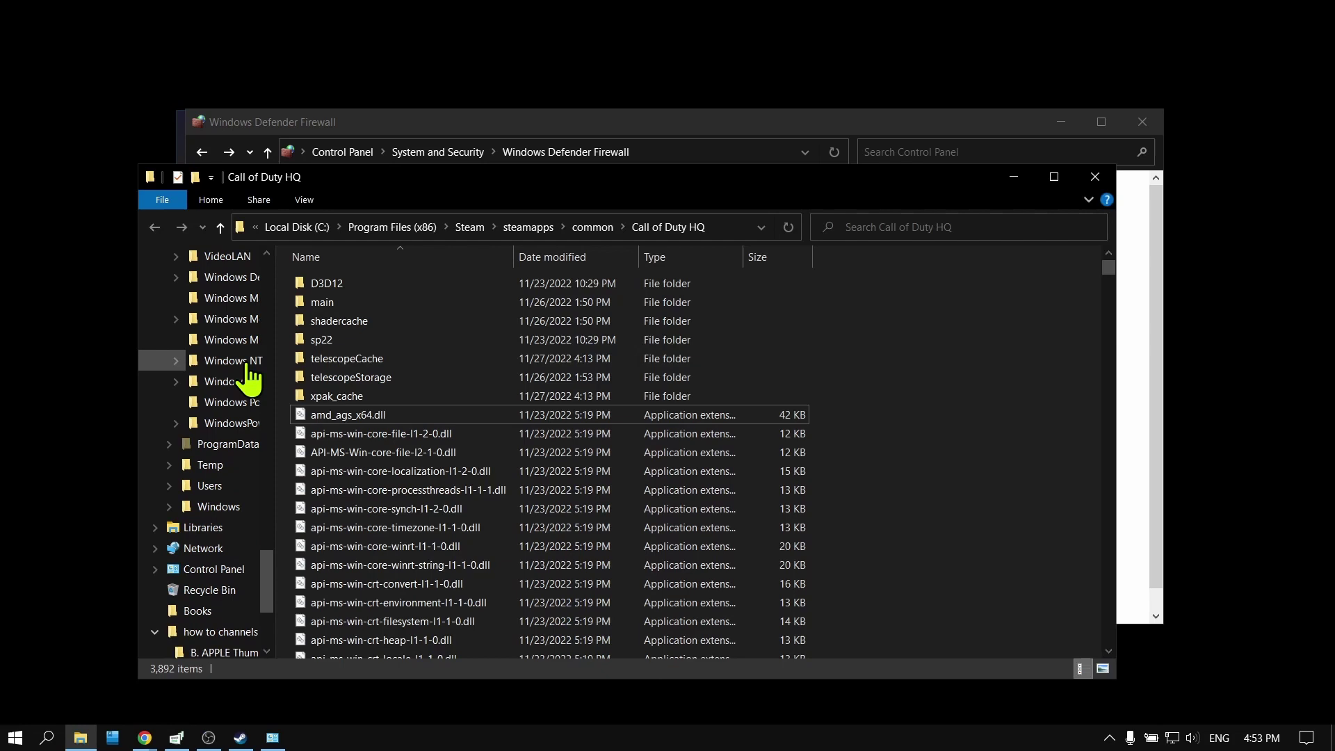
{"action": "scroll", "coordinate": [224, 549], "scroll_direction": "down", "scroll_amount": 3}
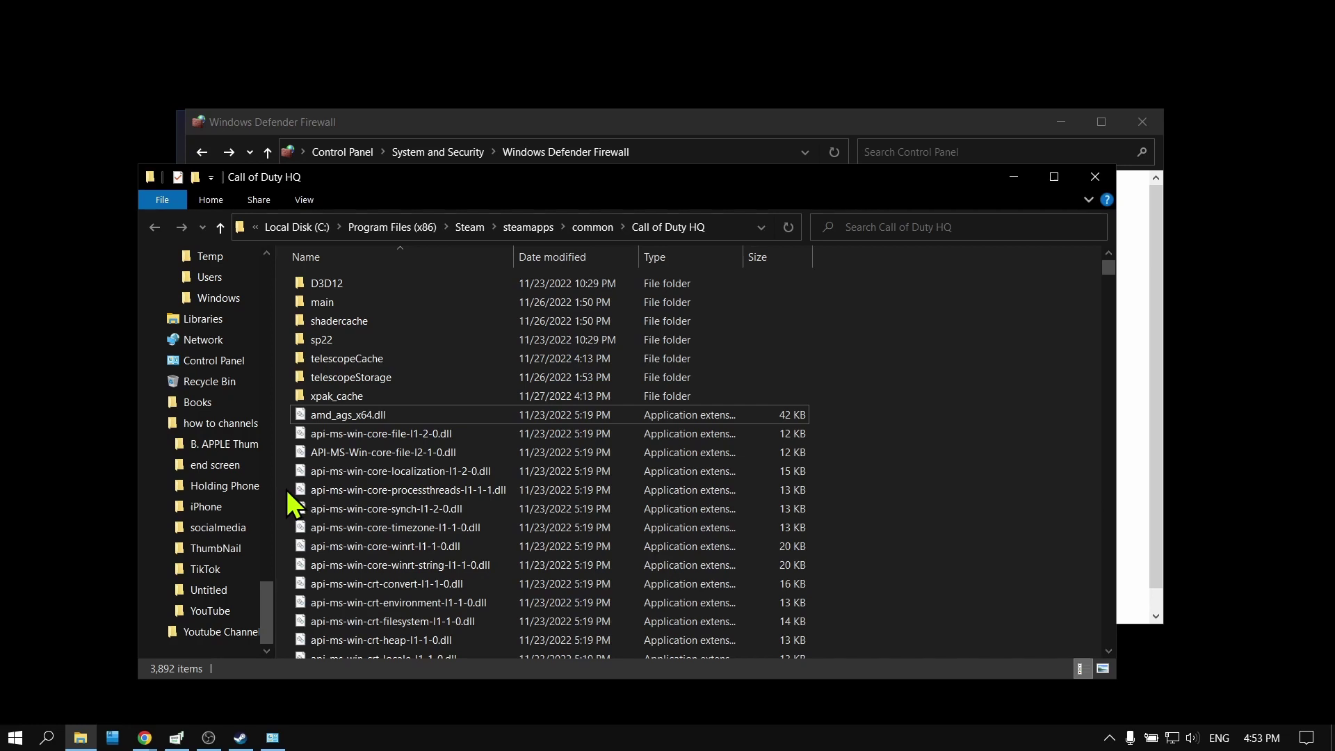
{"action": "scroll", "coordinate": [258, 491], "scroll_direction": "up", "scroll_amount": 12}
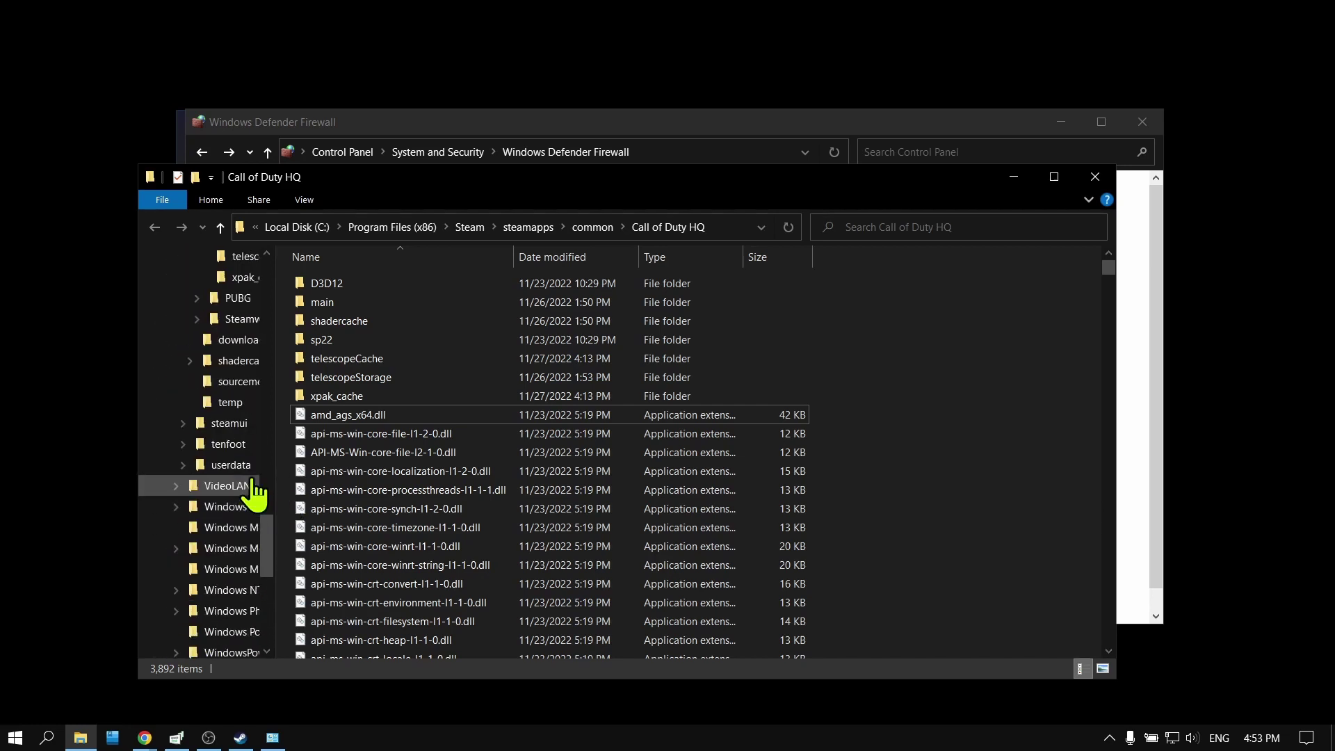
{"action": "scroll", "coordinate": [254, 492], "scroll_direction": "up", "scroll_amount": 10}
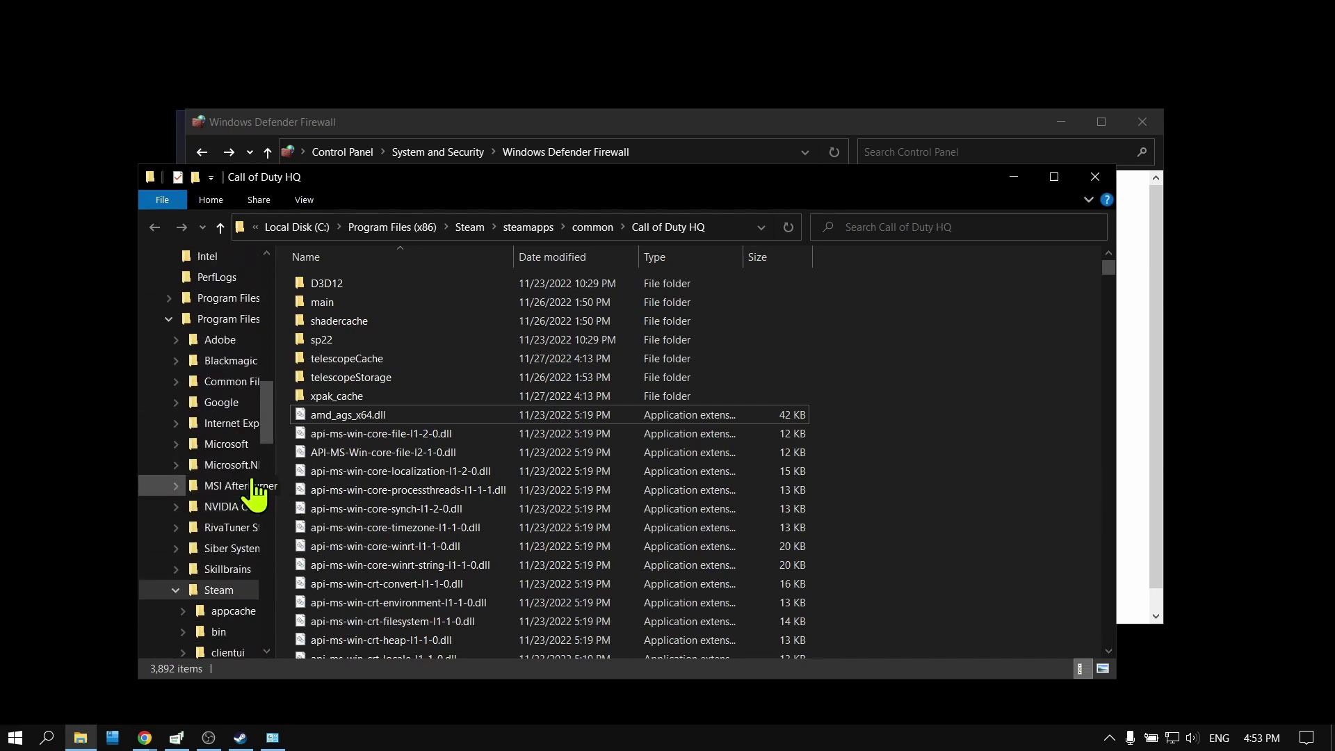
{"action": "scroll", "coordinate": [256, 495], "scroll_direction": "up", "scroll_amount": 3}
{"action": "left_click", "coordinate": [228, 385]}
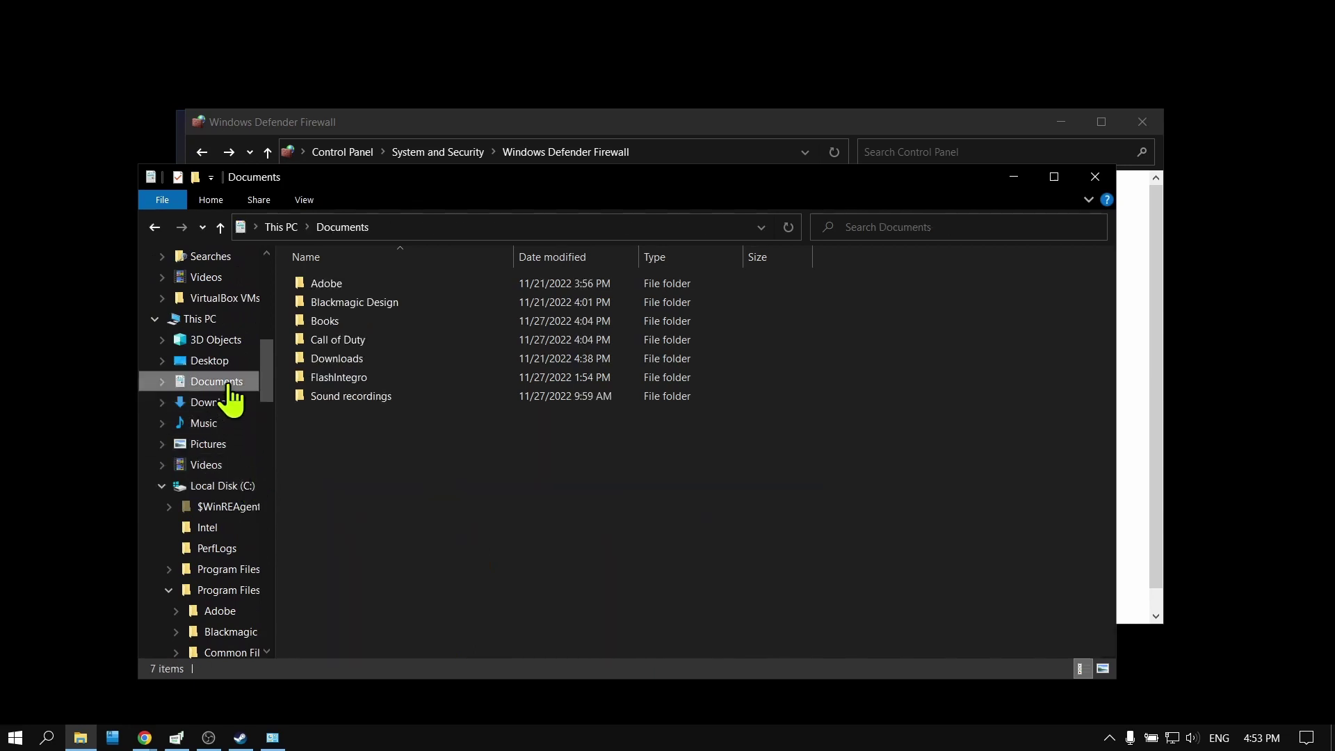
Open the players folder inside the Call of Duty folder in Documents.
{"action": "double_click", "coordinate": [338, 343]}
{"action": "double_click", "coordinate": [326, 283]}
{"action": "left_click", "coordinate": [427, 230]}
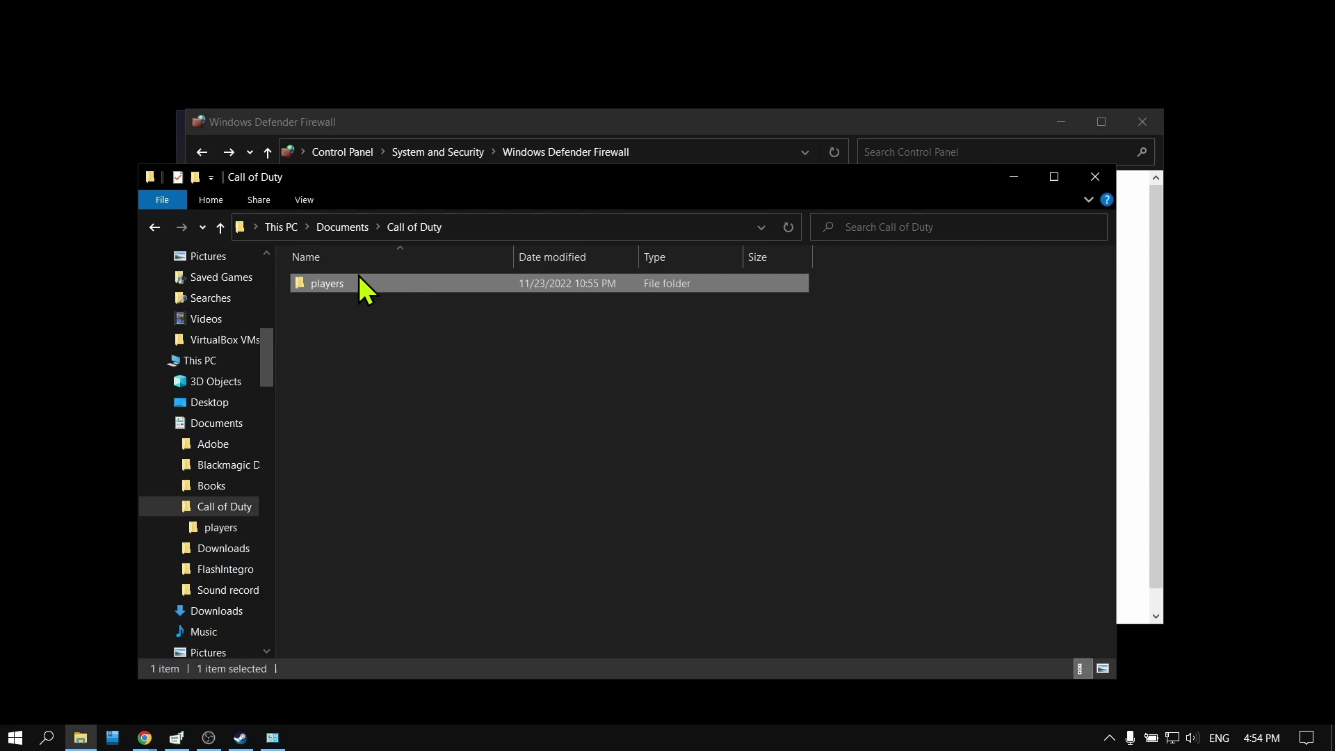
{"action": "double_click", "coordinate": [353, 288]}
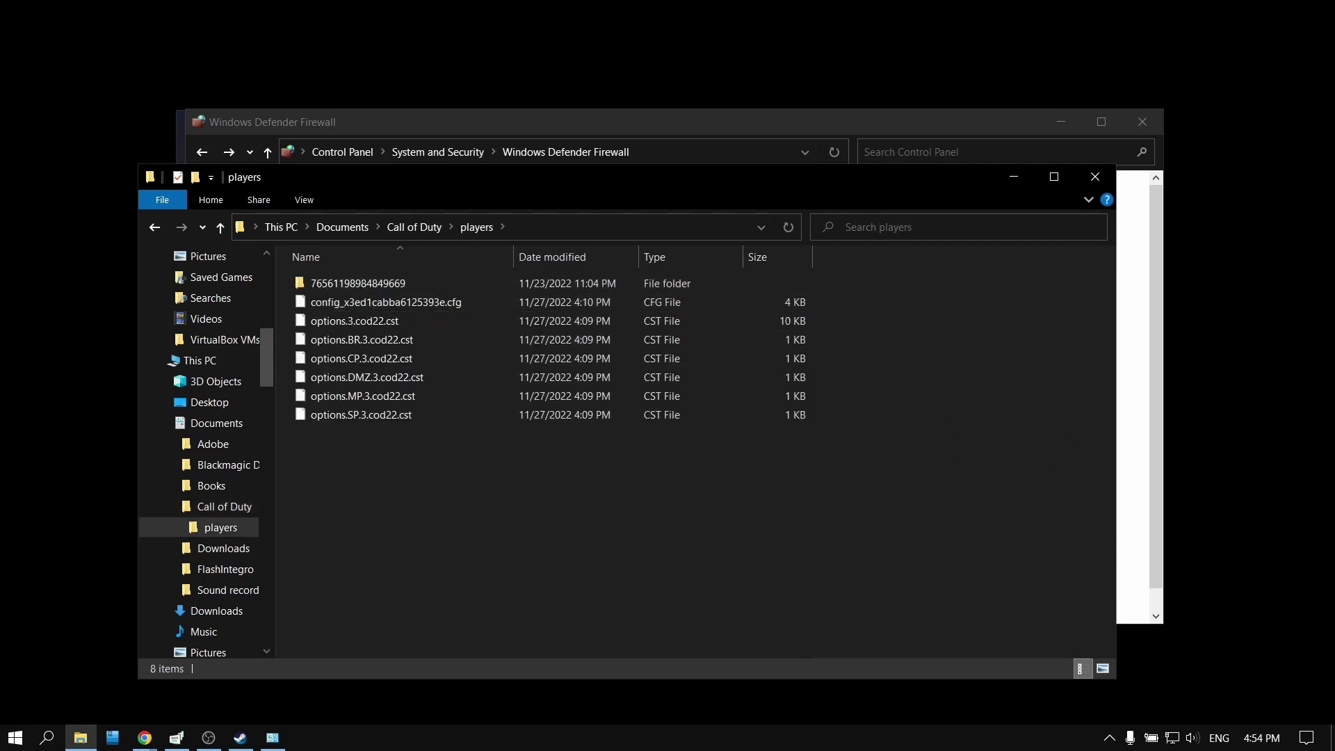
Go back to the Call of Duty folder and view the available actions for the players folder, including Delete.
{"action": "left_click", "coordinate": [154, 228]}
{"action": "right_click", "coordinate": [313, 282]}
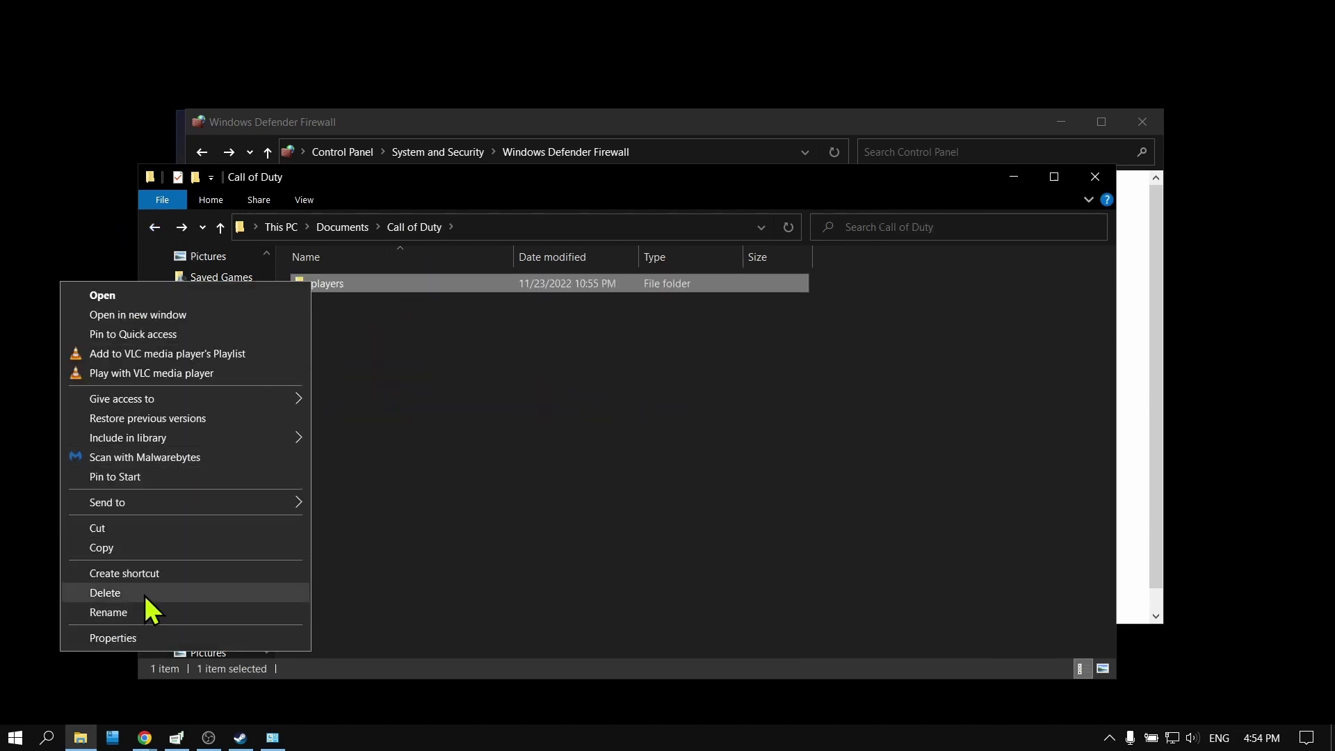
{"action": "left_click", "coordinate": [594, 488]}
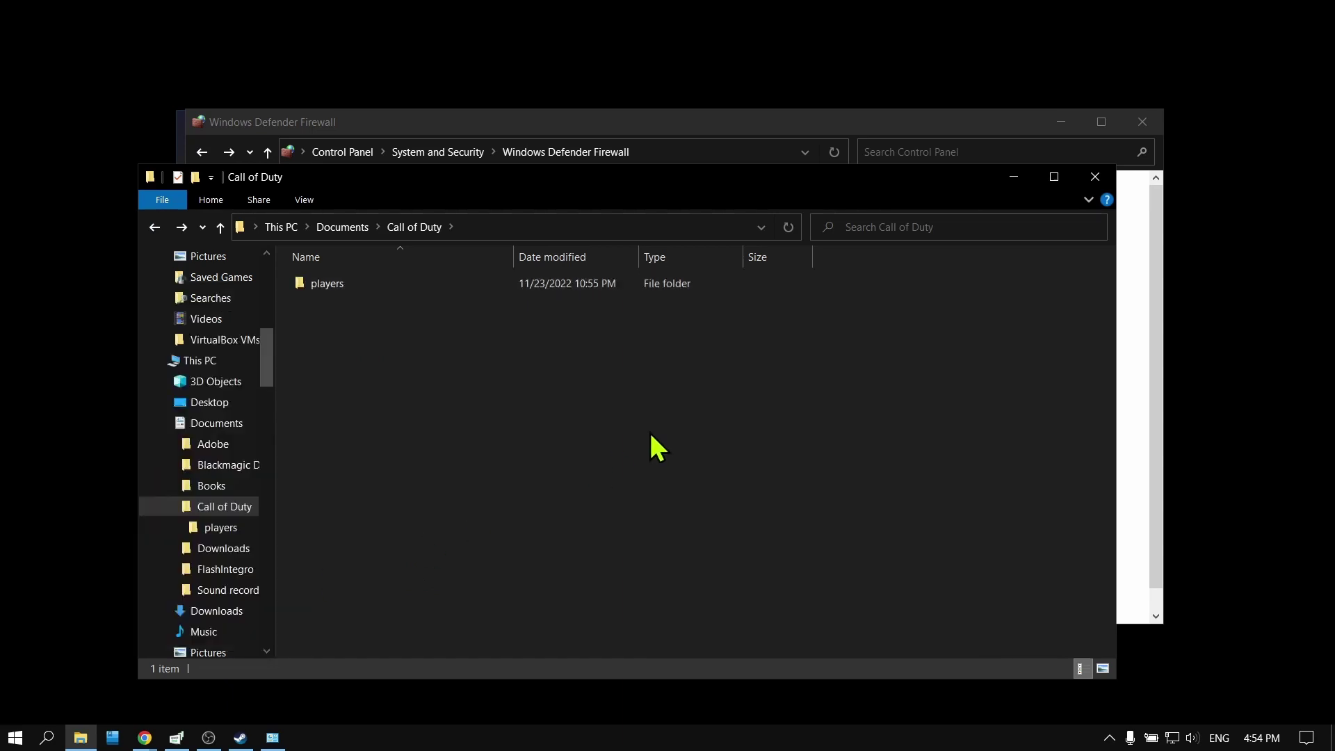